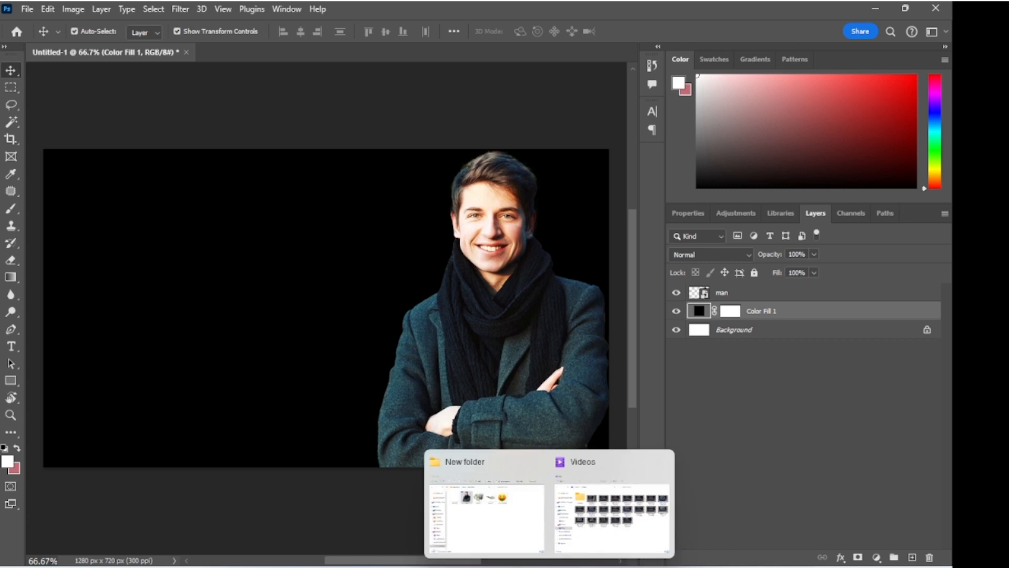
Place the grid white image above the black fill layer and scale it to about 15.87% so the grid spans the canvas
click(526, 531)
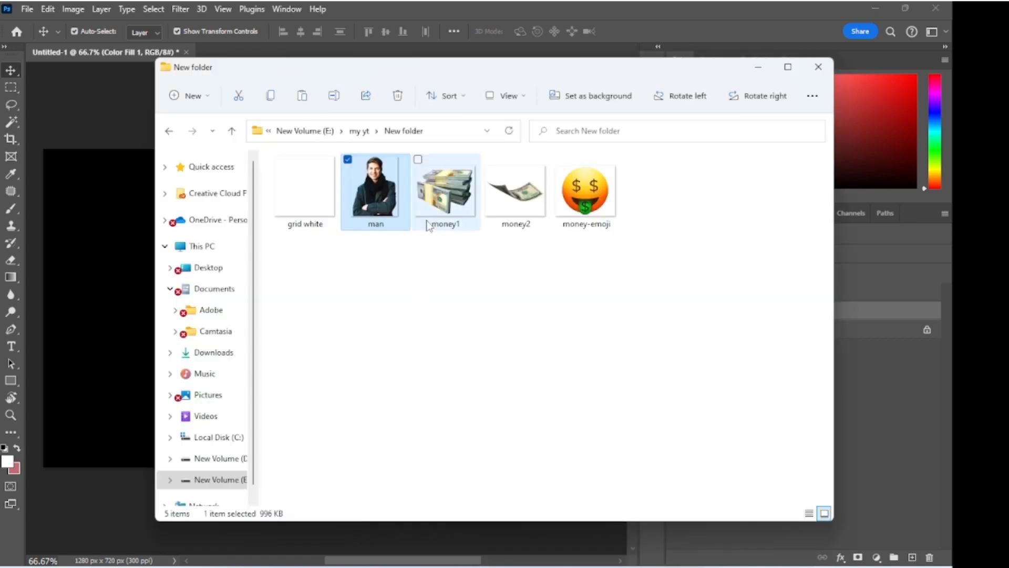
drag(310, 197, 101, 311)
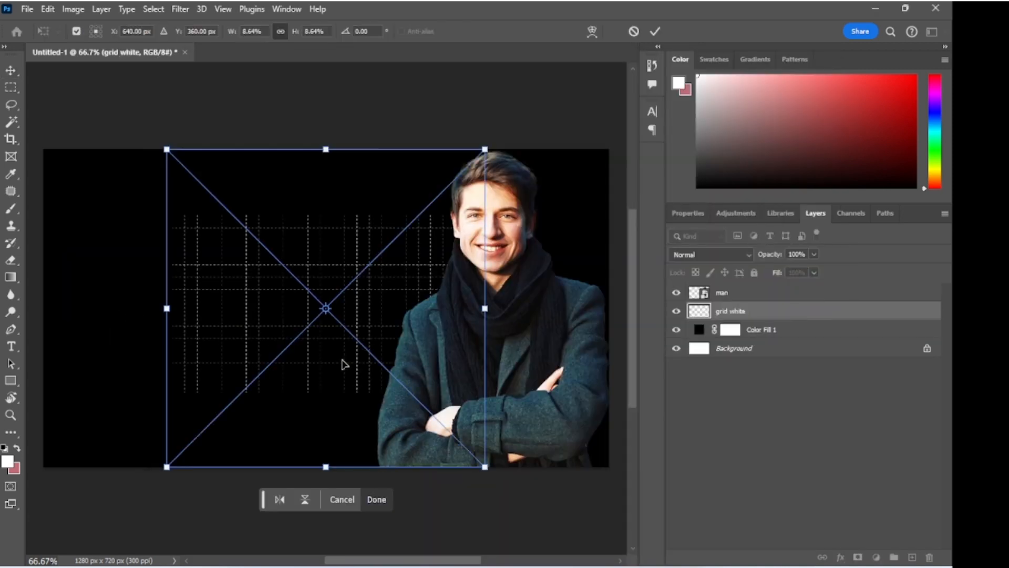
drag(484, 309, 618, 370)
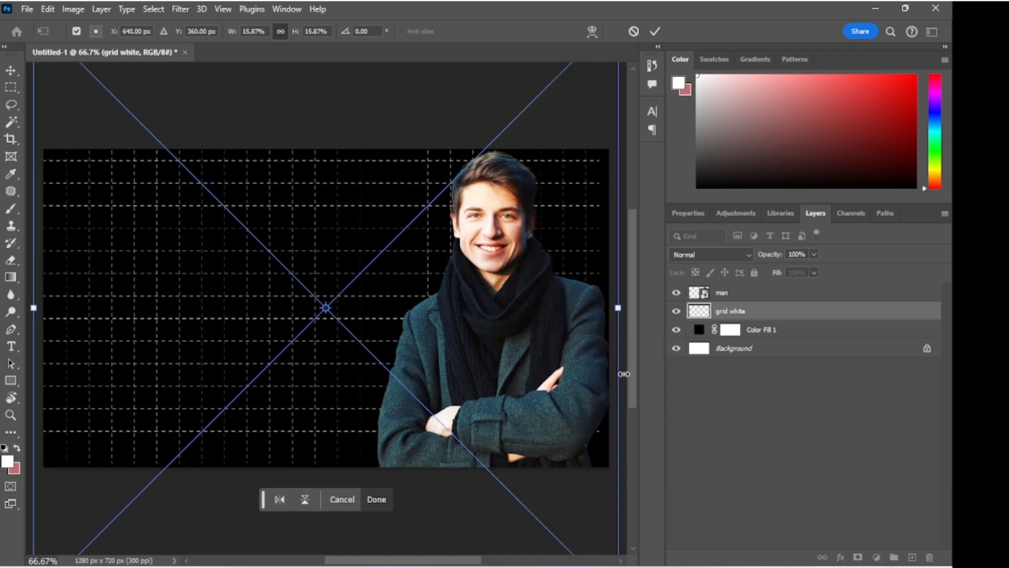
click(655, 32)
Add a new empty layer and move it directly beneath the man layer
click(756, 293)
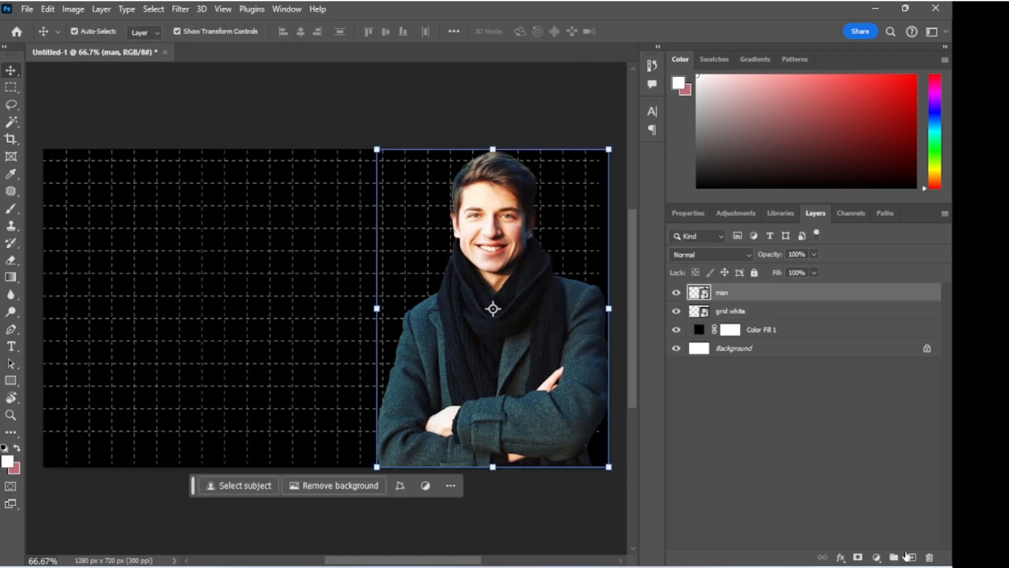
click(912, 558)
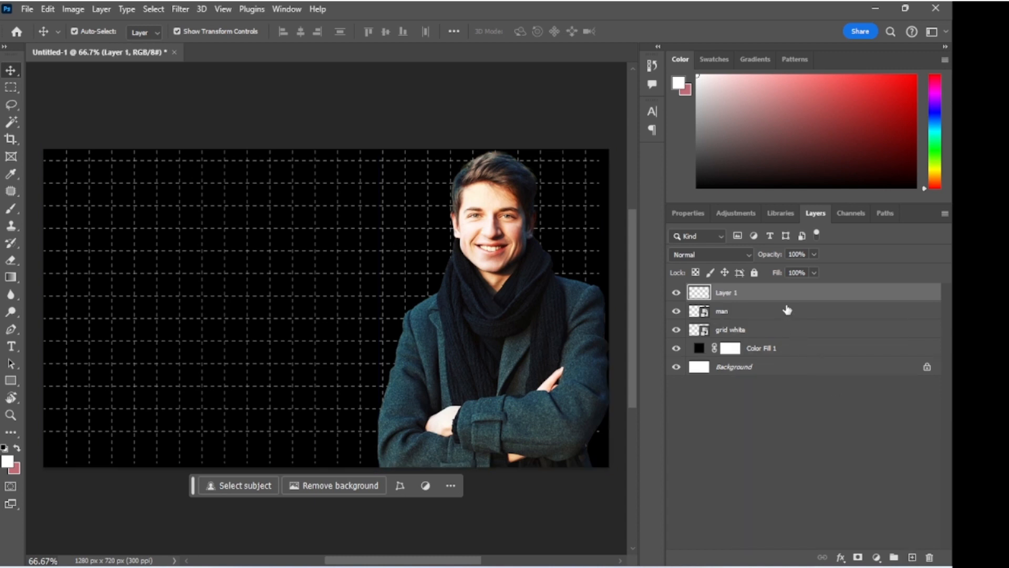
drag(786, 301, 775, 330)
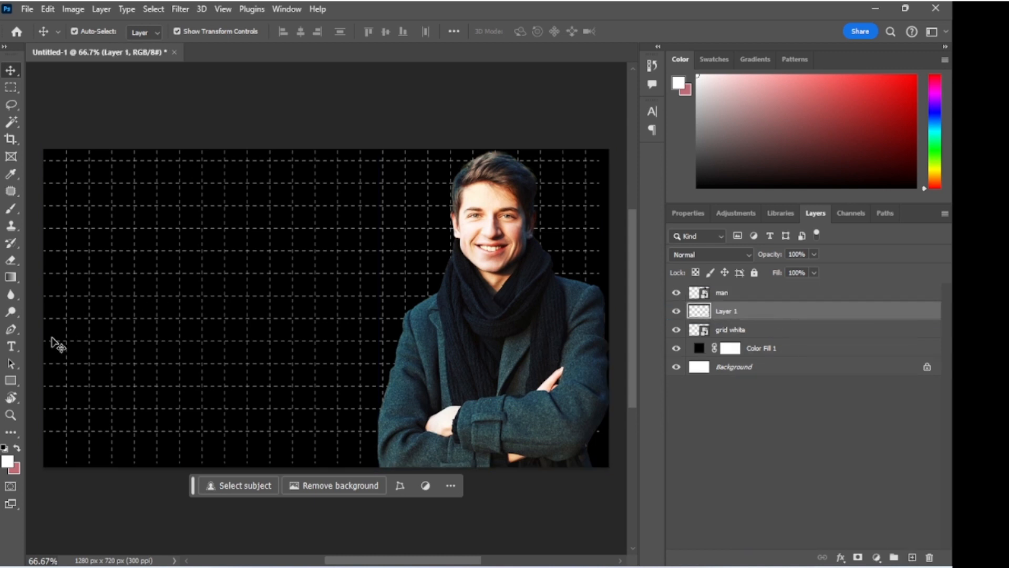
Set up the Brush tool with pure red (ff0000) as foreground color and 20% opacity
key(b)
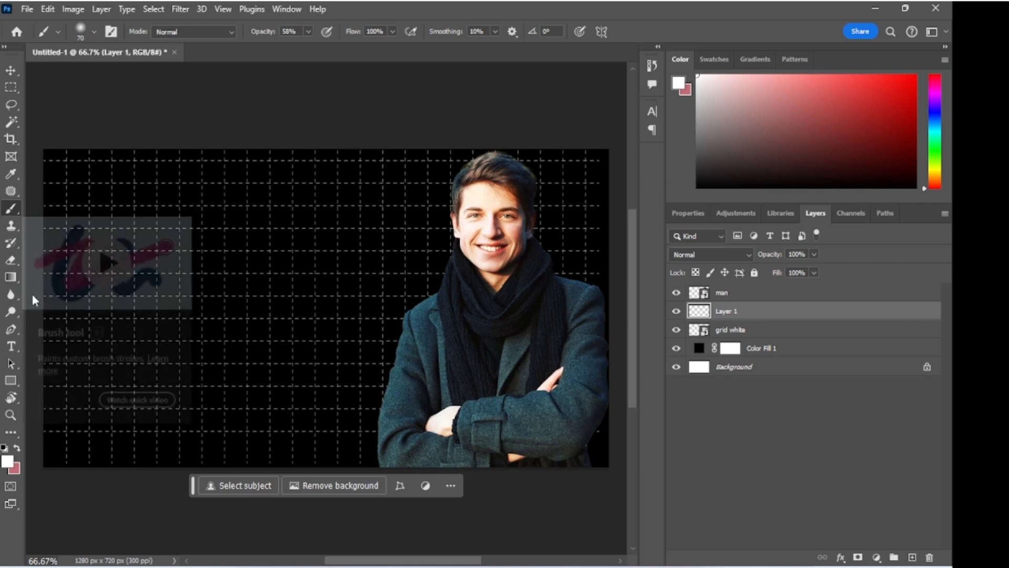
click(7, 460)
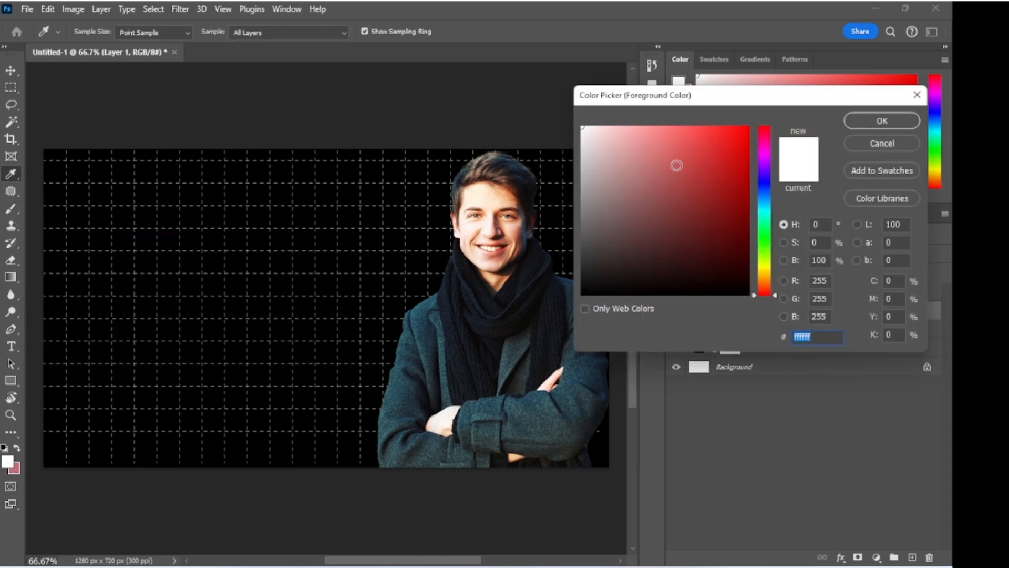
drag(677, 166, 793, 115)
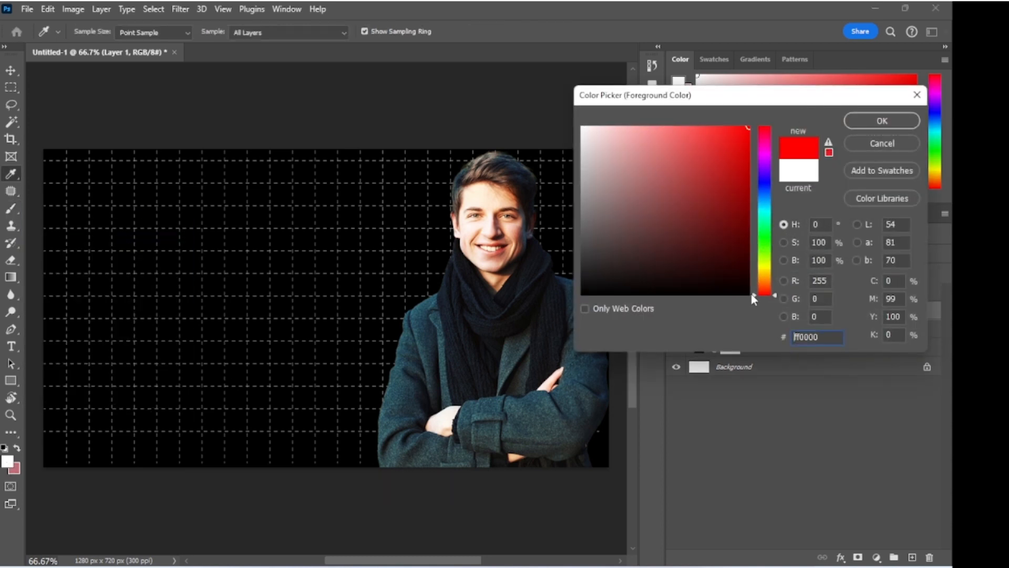
click(868, 121)
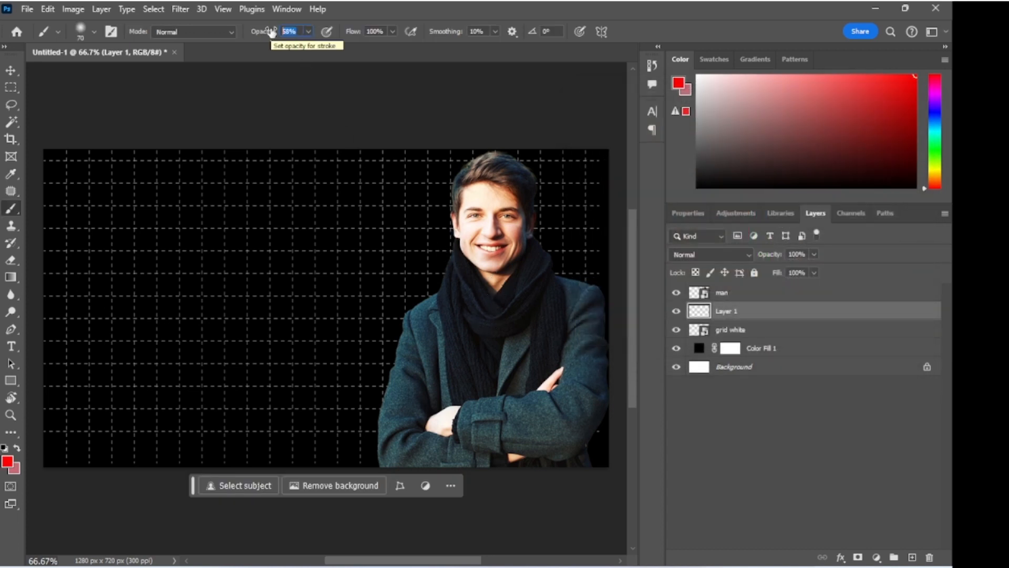
text(20)
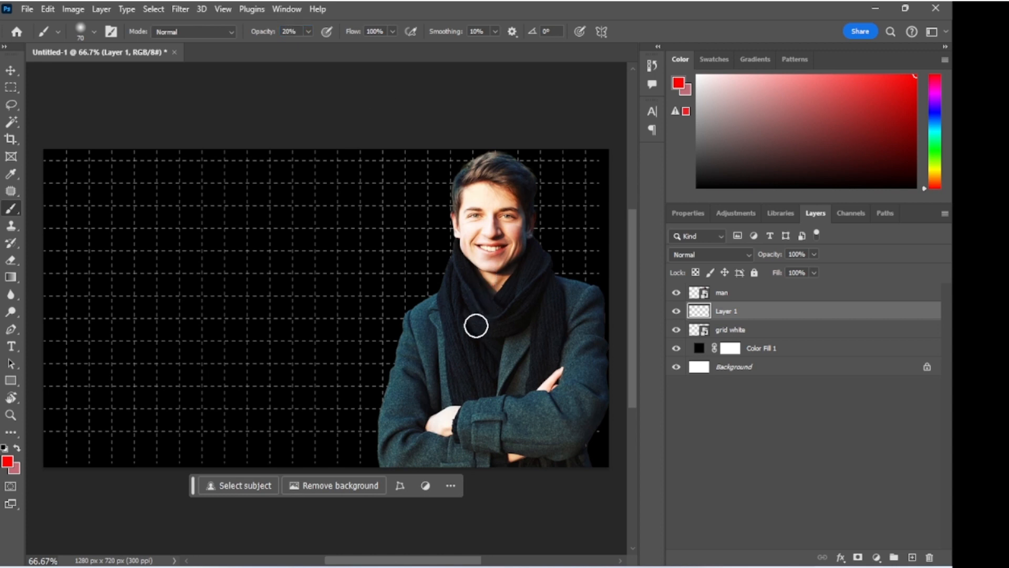
Enlarge the brush to 500–800 px and paint a soft red glow behind the man on the new layer
key(bracketright)
key(bracketright)
key(bracketright)
key(bracketright)
key(bracketright)
key(bracketright)
key(bracketright)
key(bracketright)
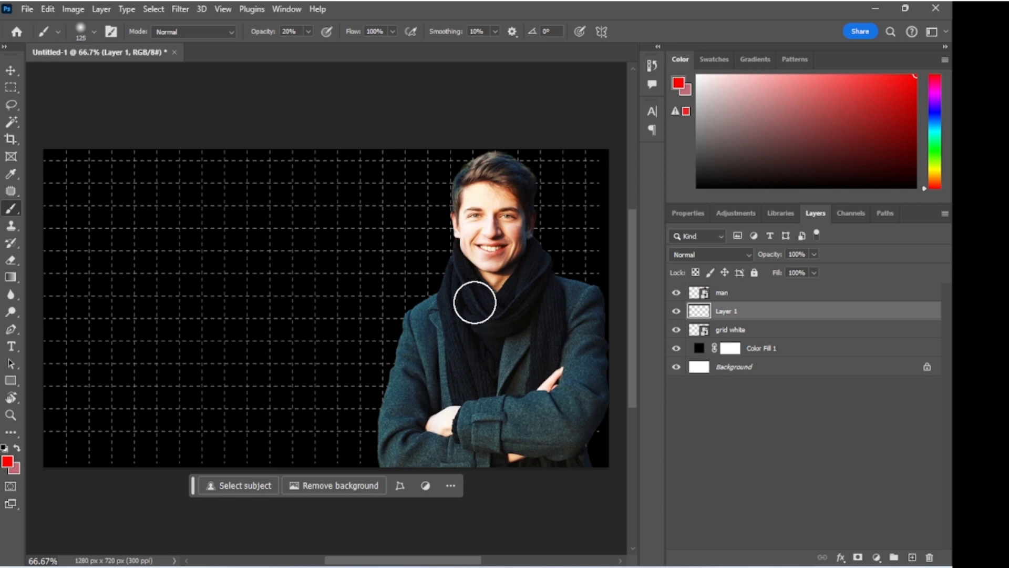
key(bracketright)
key(bracketright)
key(bracketright)
key(bracketright)
key(bracketright)
key(bracketright)
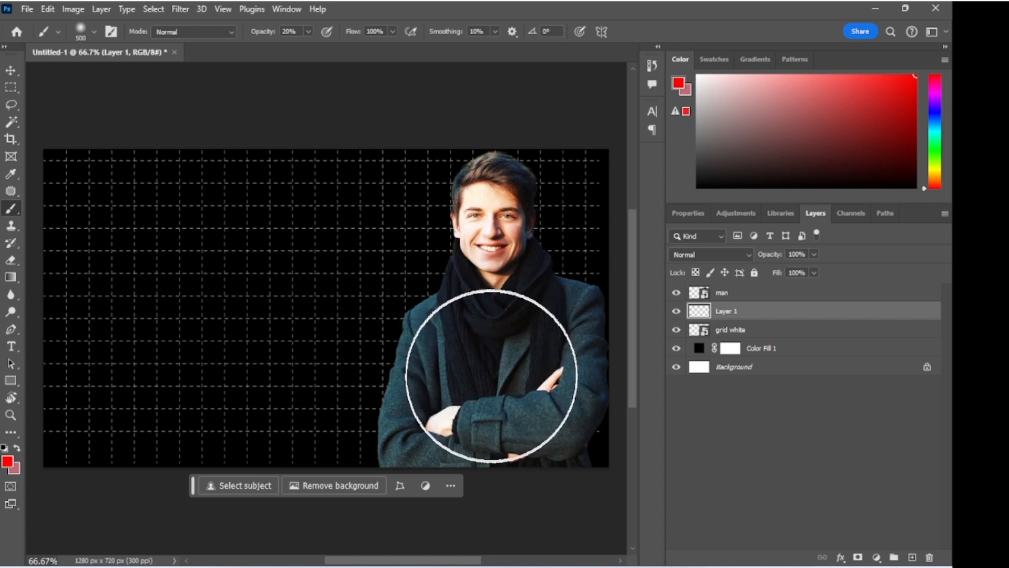
mouse_move(490, 365)
mouse_down()
mouse_move(489, 236)
mouse_move(442, 384)
mouse_move(421, 416)
mouse_move(524, 355)
mouse_move(531, 219)
mouse_move(473, 387)
mouse_move(505, 277)
mouse_move(469, 373)
mouse_up()
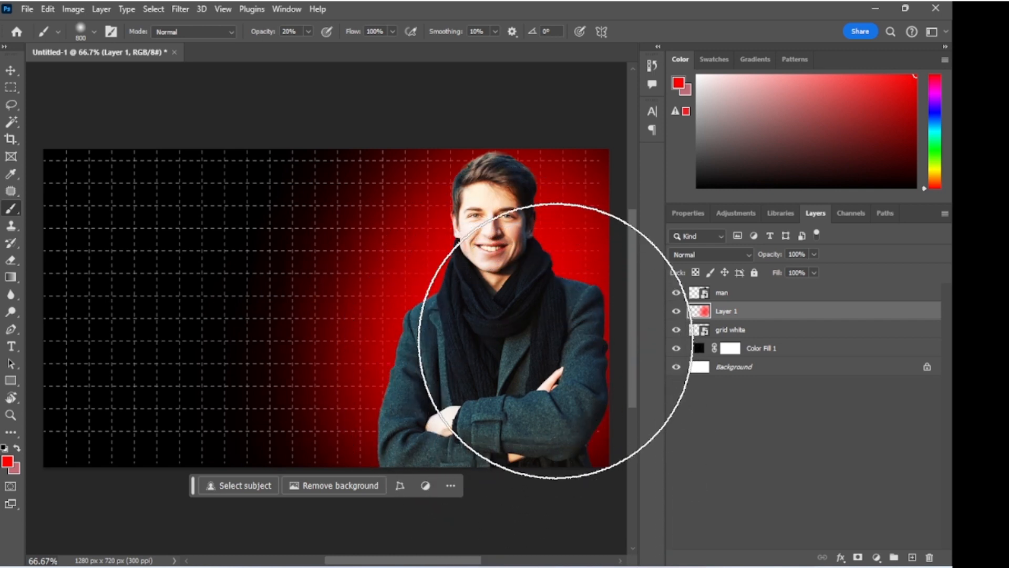
key(v)
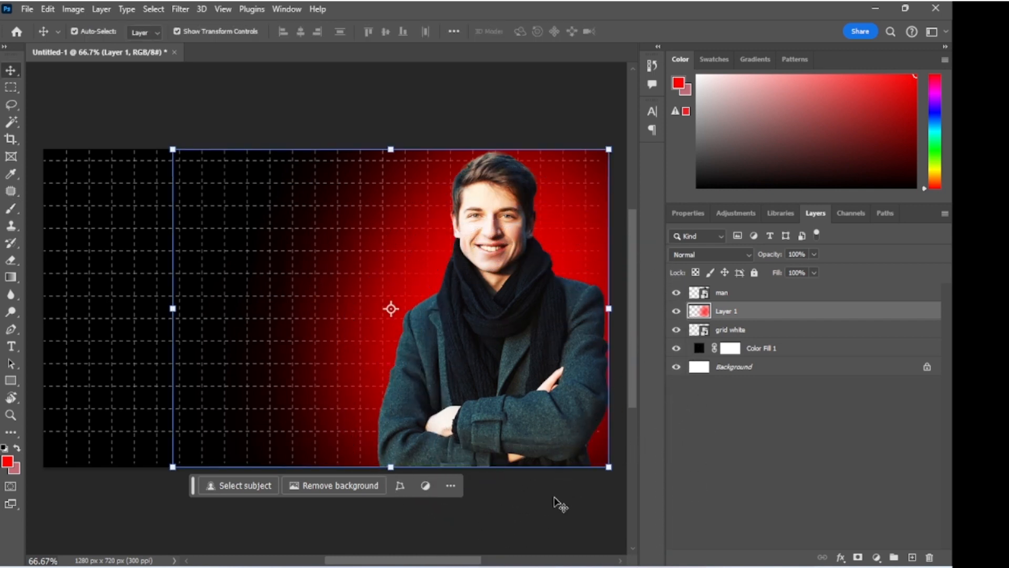
click(556, 519)
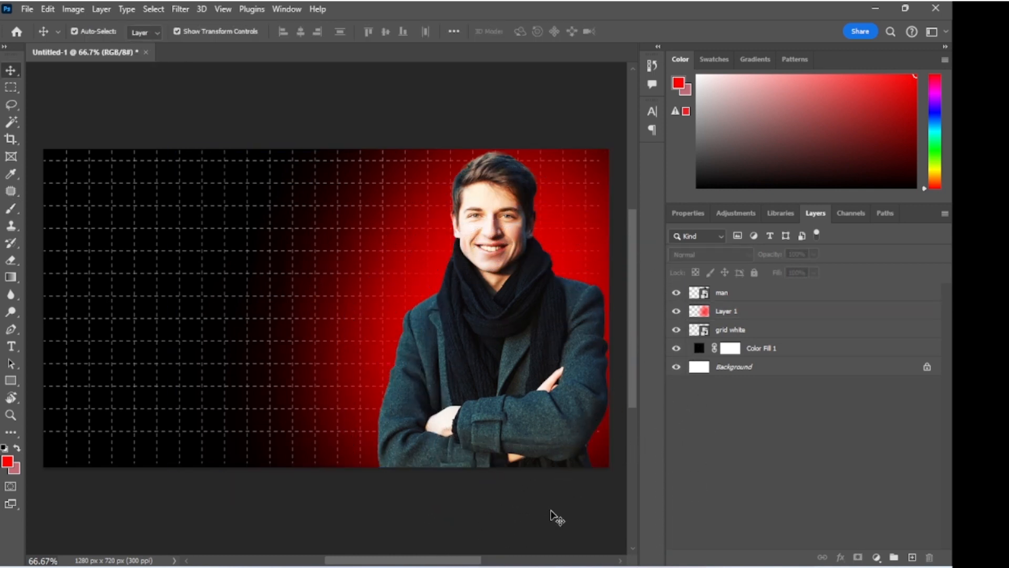
Add another empty layer directly above the red glow layer
click(523, 418)
click(765, 312)
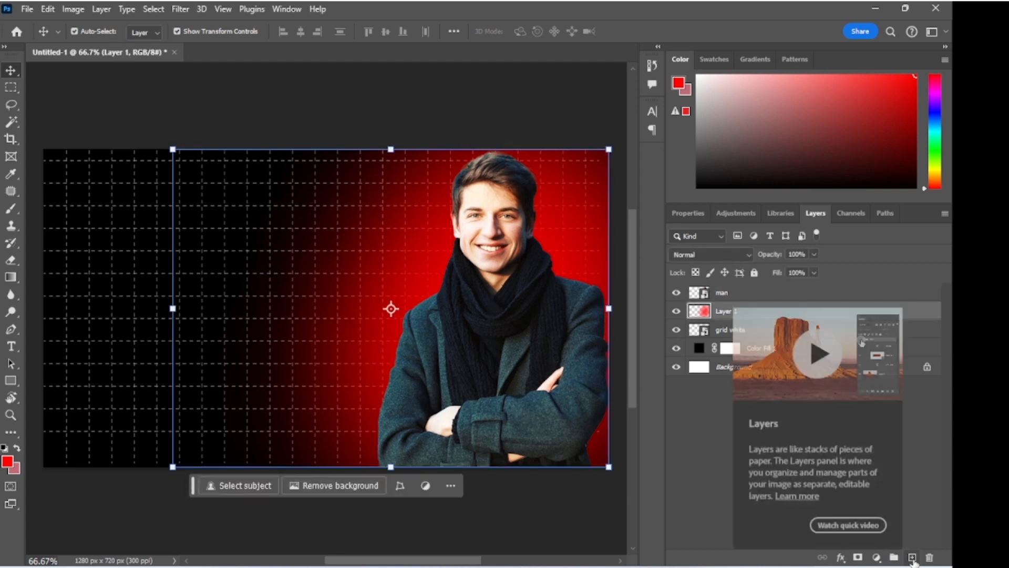
click(912, 557)
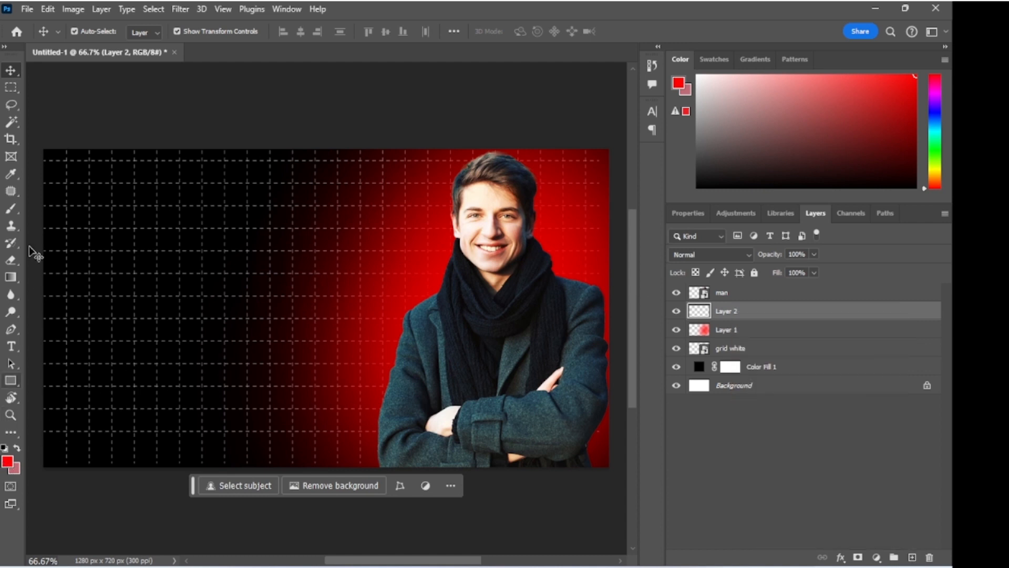
Paint a soft white (ffffff) glow around the man's outline with a 400 px brush at 20% opacity
click(11, 208)
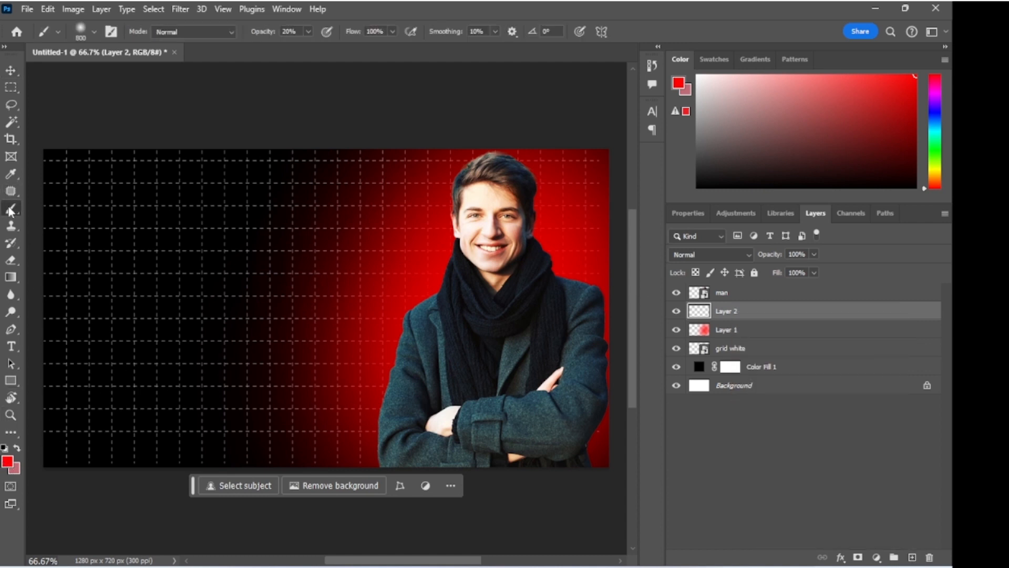
click(8, 462)
text(ffffff)
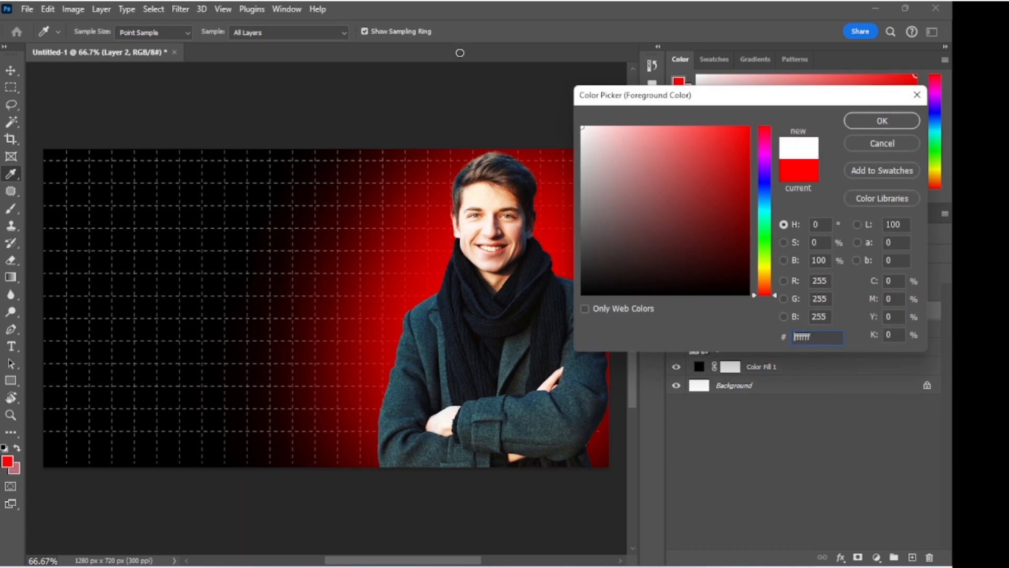
click(900, 127)
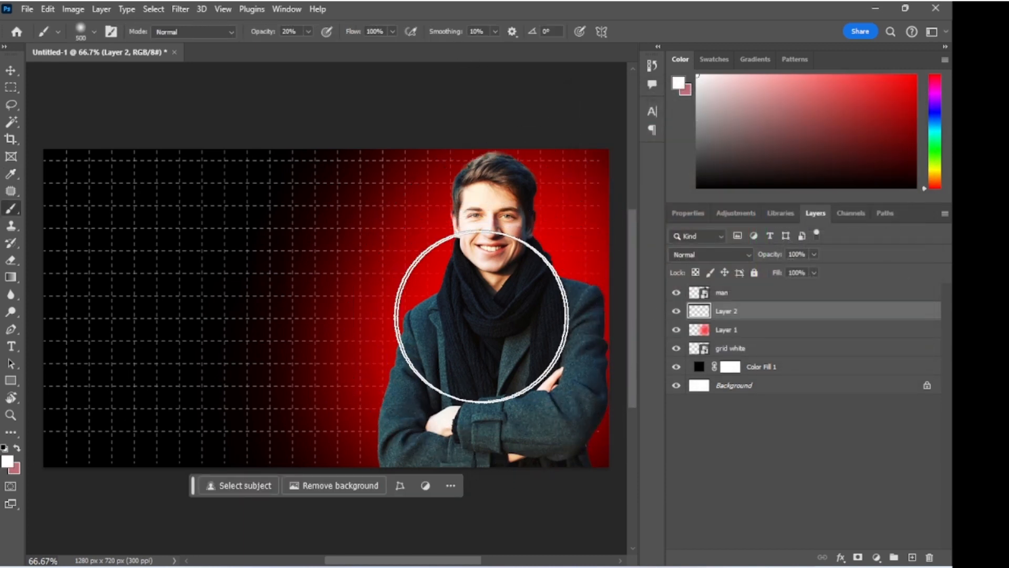
key(bracketleft)
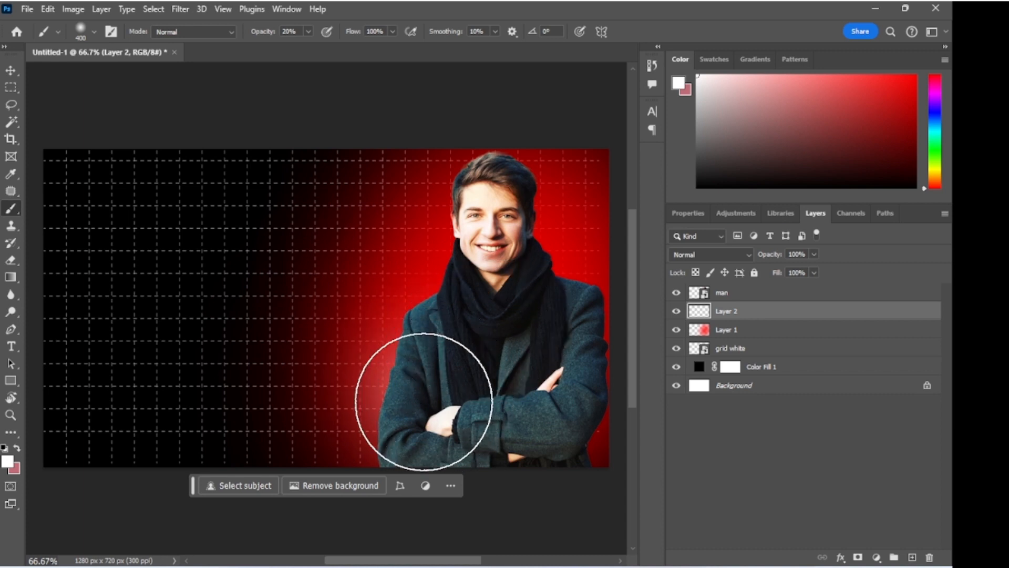
mouse_move(424, 401)
mouse_down()
mouse_move(481, 278)
mouse_move(494, 213)
mouse_move(553, 334)
mouse_move(556, 419)
mouse_move(566, 316)
mouse_move(564, 392)
mouse_move(581, 325)
mouse_move(568, 433)
mouse_move(424, 440)
mouse_move(429, 465)
mouse_move(503, 448)
mouse_move(531, 417)
mouse_move(518, 237)
mouse_move(507, 222)
mouse_move(497, 390)
mouse_move(508, 380)
mouse_move(504, 413)
mouse_move(554, 412)
mouse_move(523, 411)
mouse_move(496, 432)
mouse_move(476, 413)
mouse_move(531, 391)
mouse_up()
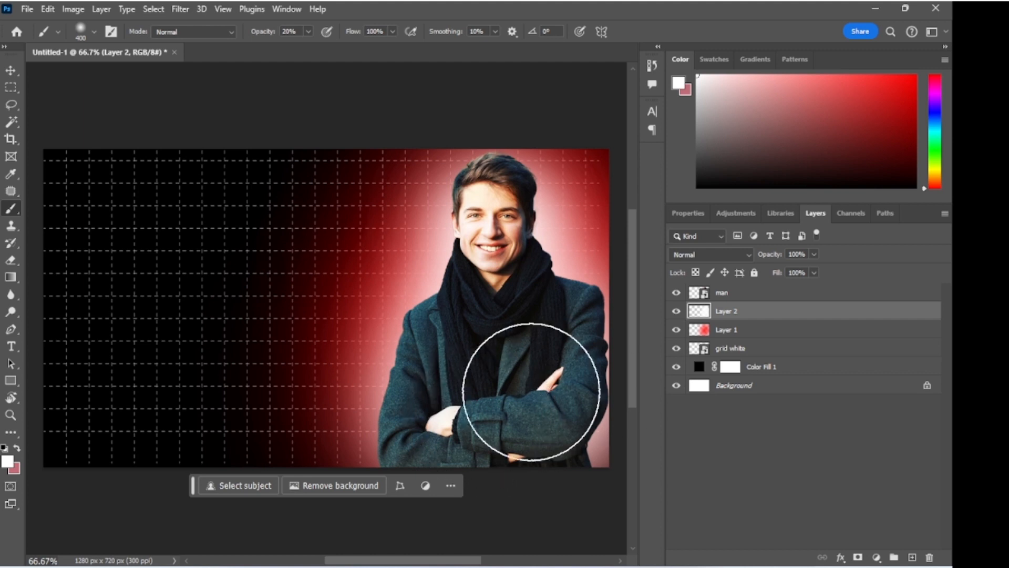
Lower the opacity of the white glow layer to 75%
click(814, 253)
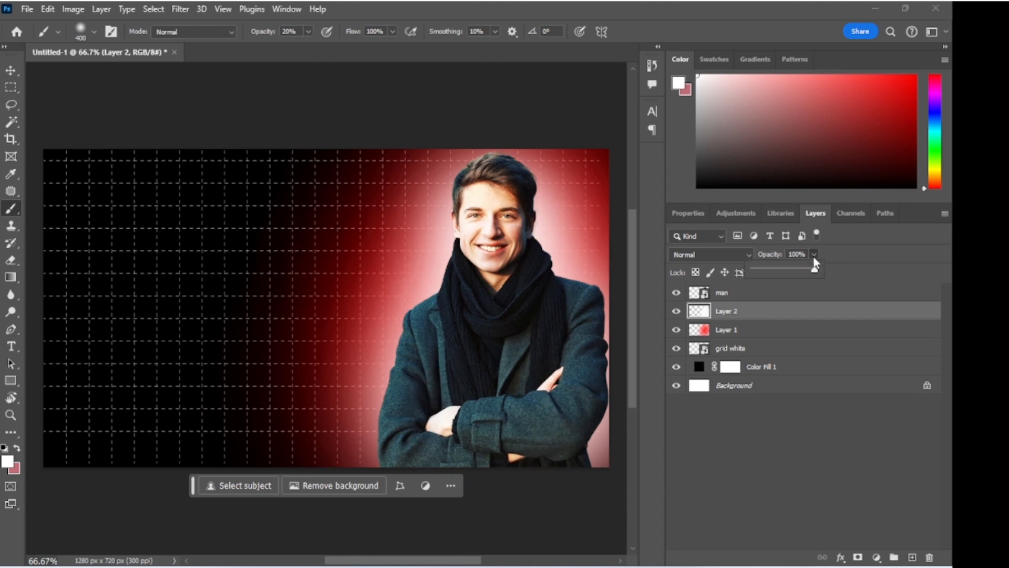
drag(801, 270, 782, 271)
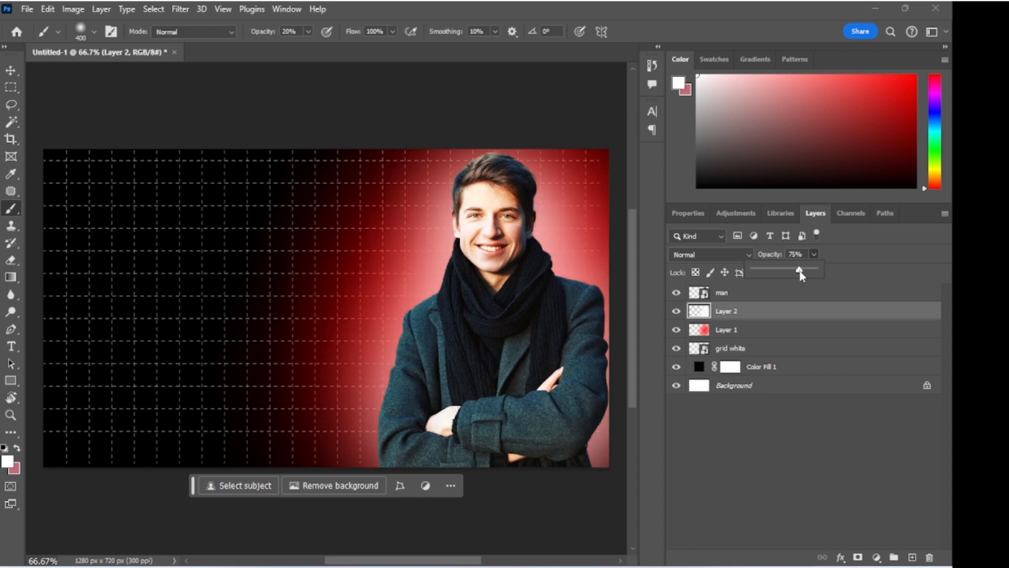
click(782, 339)
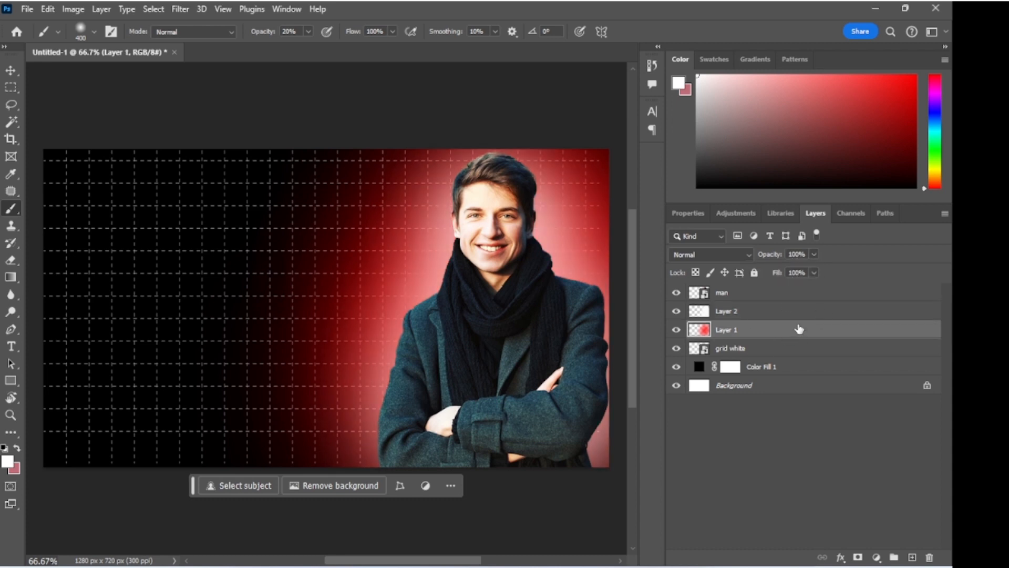
Add a Solid Color fill layer in red (ff0000) above the man layer
click(772, 298)
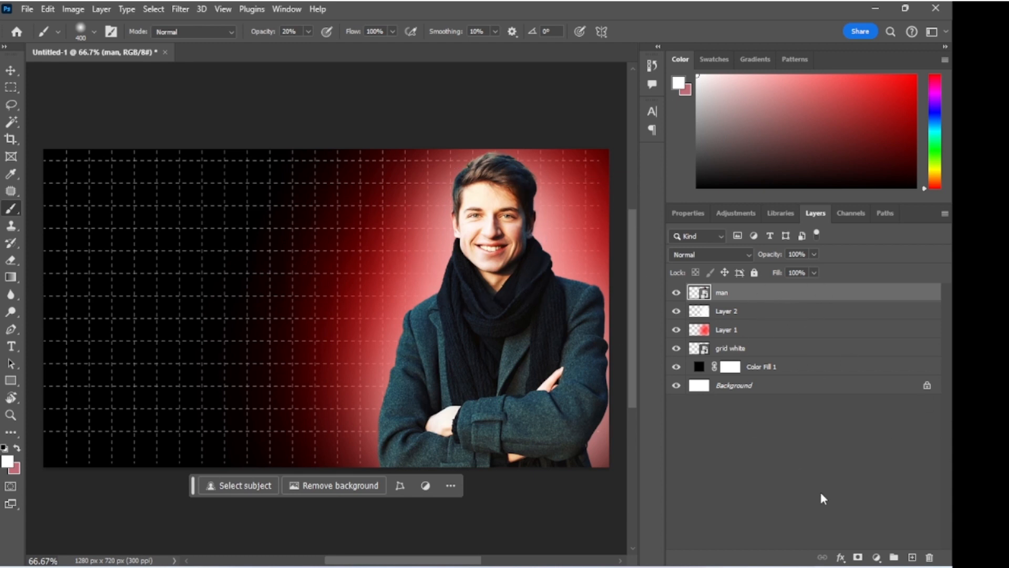
key(v)
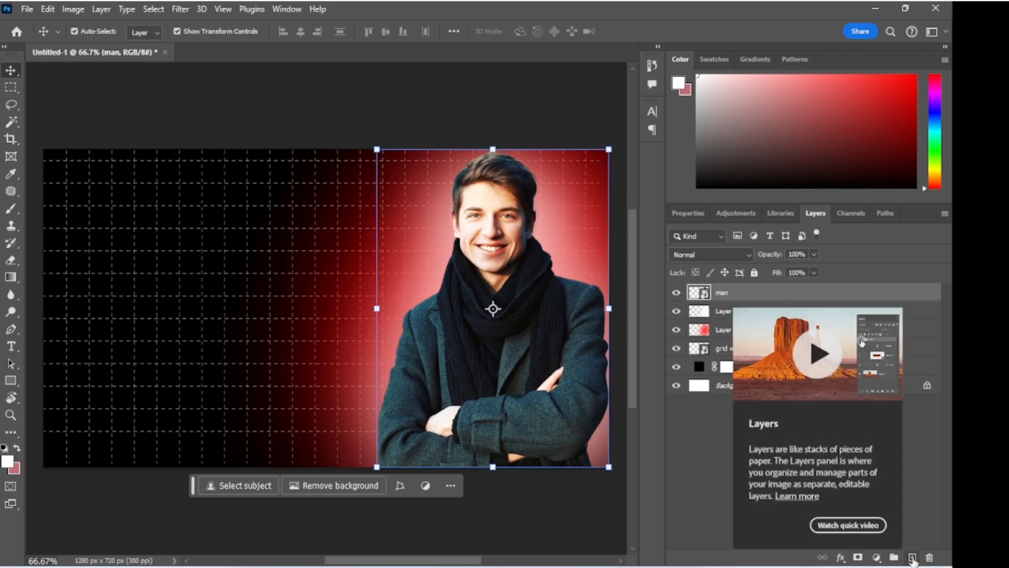
click(876, 557)
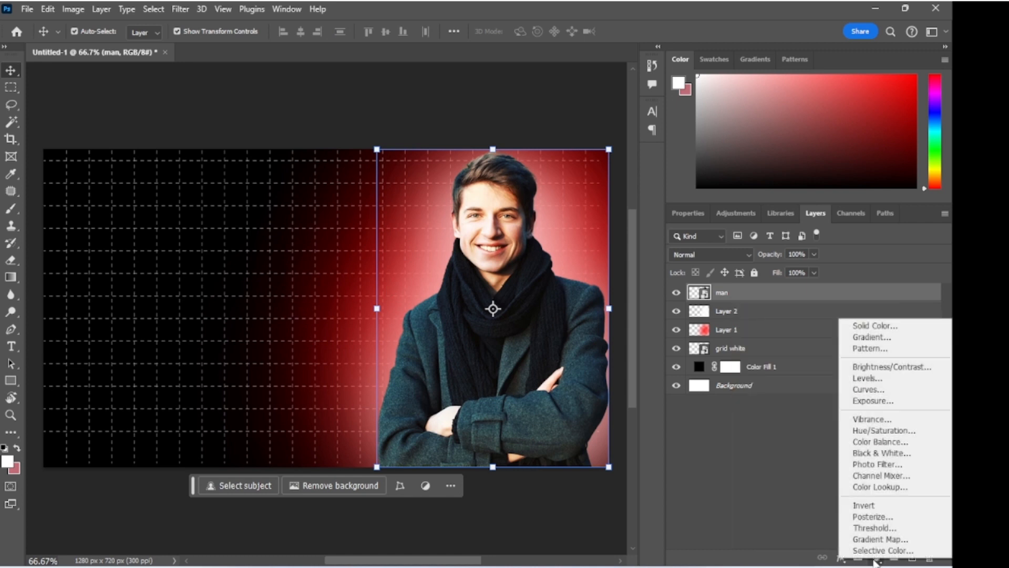
click(868, 323)
text(ff0000)
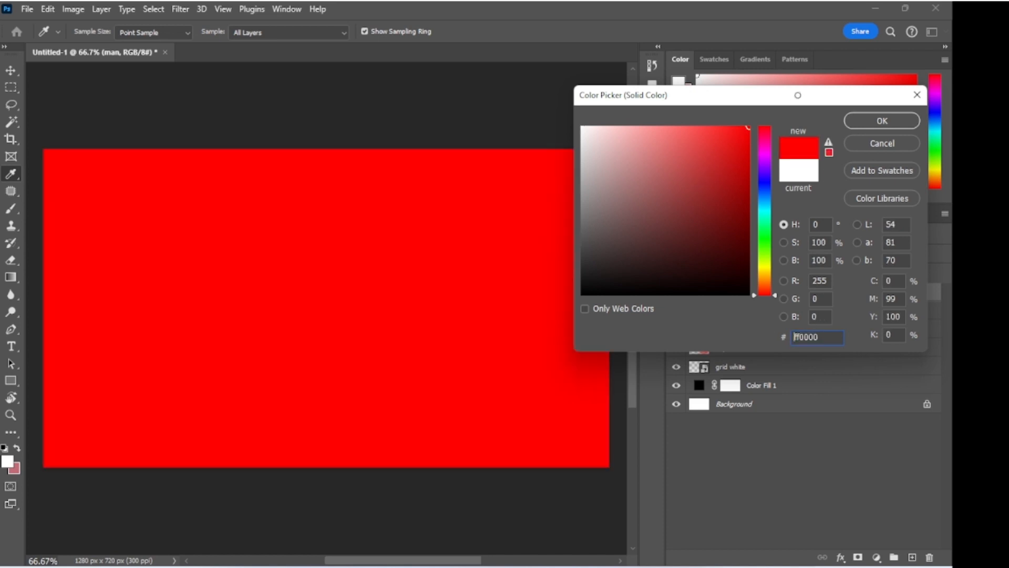
click(914, 117)
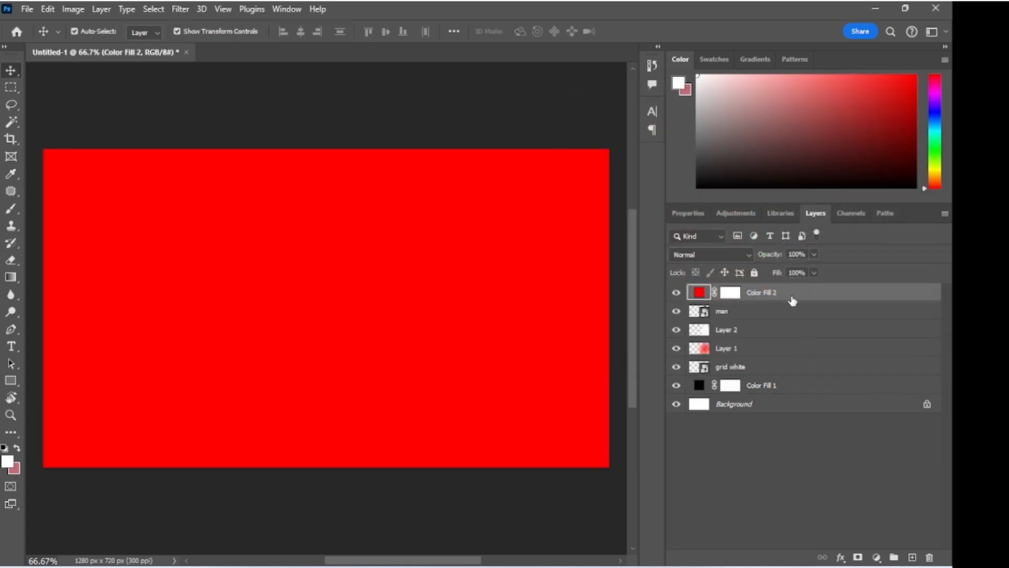
Clip the red fill layer to the man layer and set its blend mode to Linear Dodge (Add)
key(ctrl+alt+g)
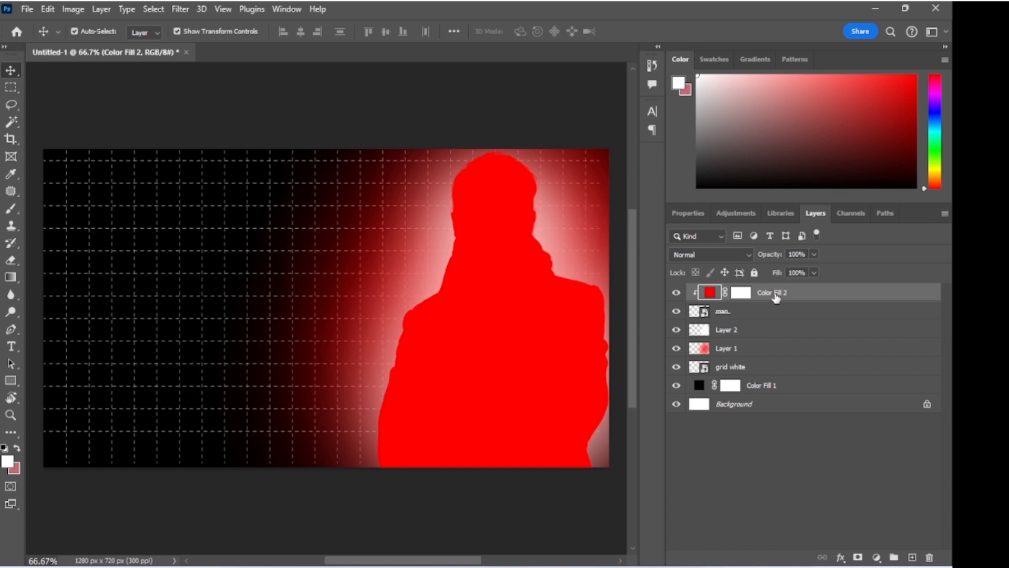
click(739, 254)
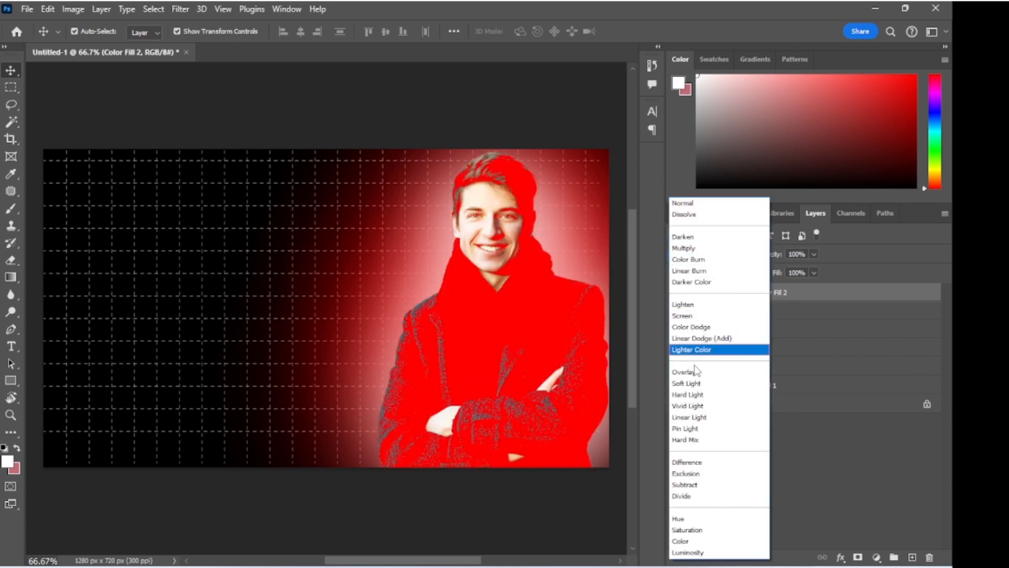
click(699, 339)
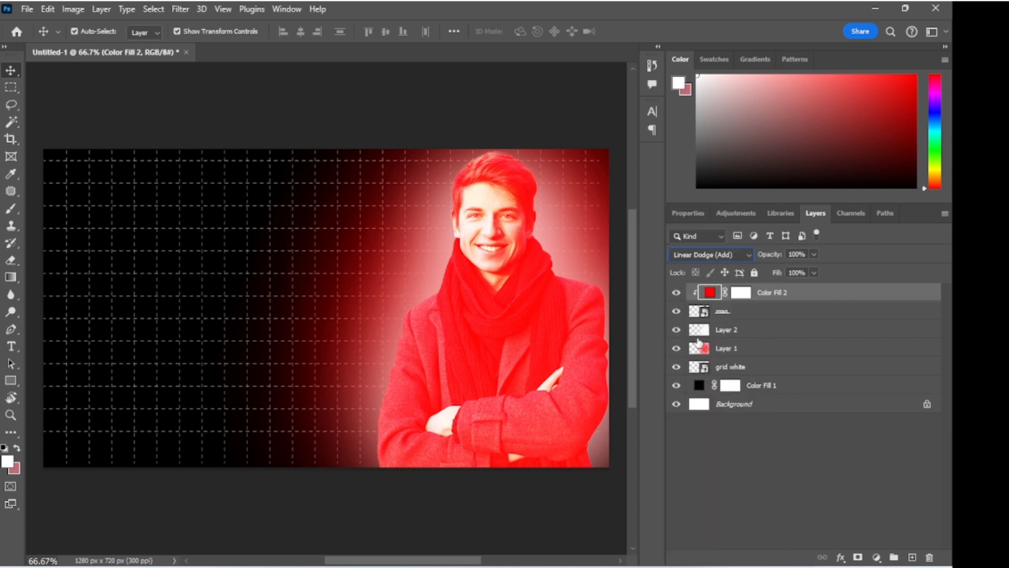
Invert the red fill layer's mask and paint a red rim light along the man's edges with a 70 px white brush at 20% opacity
click(742, 294)
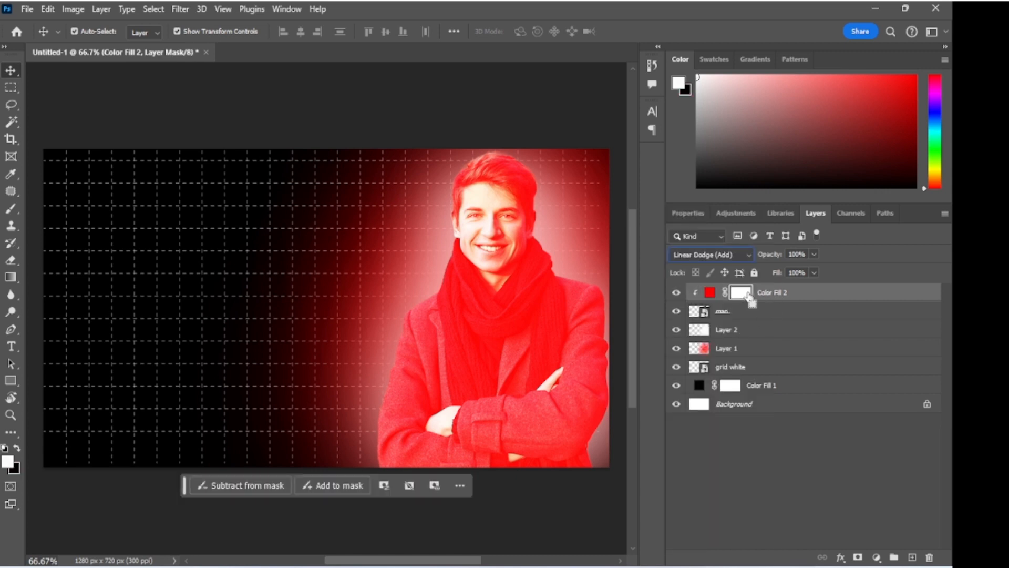
key(ctrl+i)
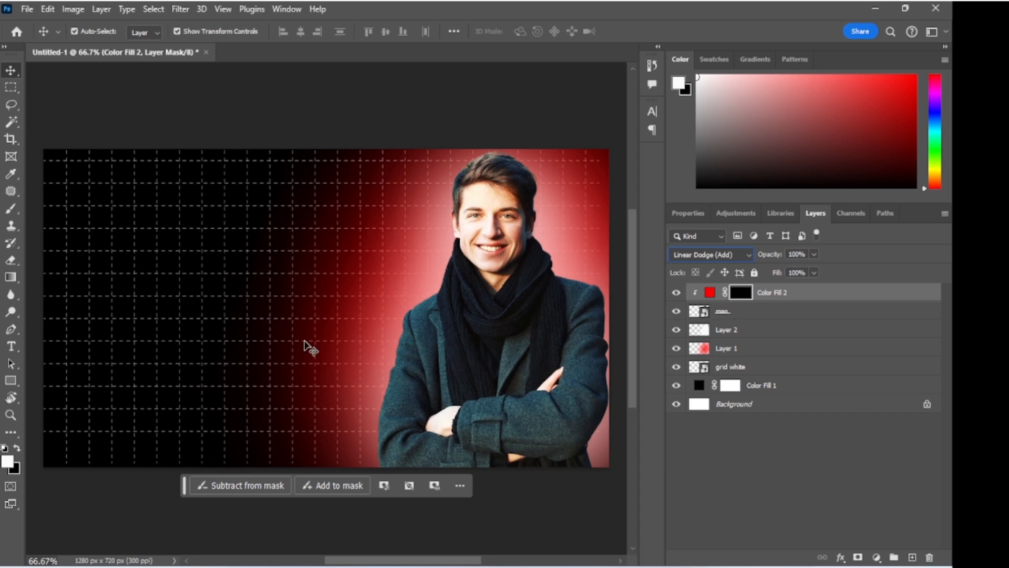
click(10, 213)
key(bracketleft)
key(bracketleft)
key(bracketleft)
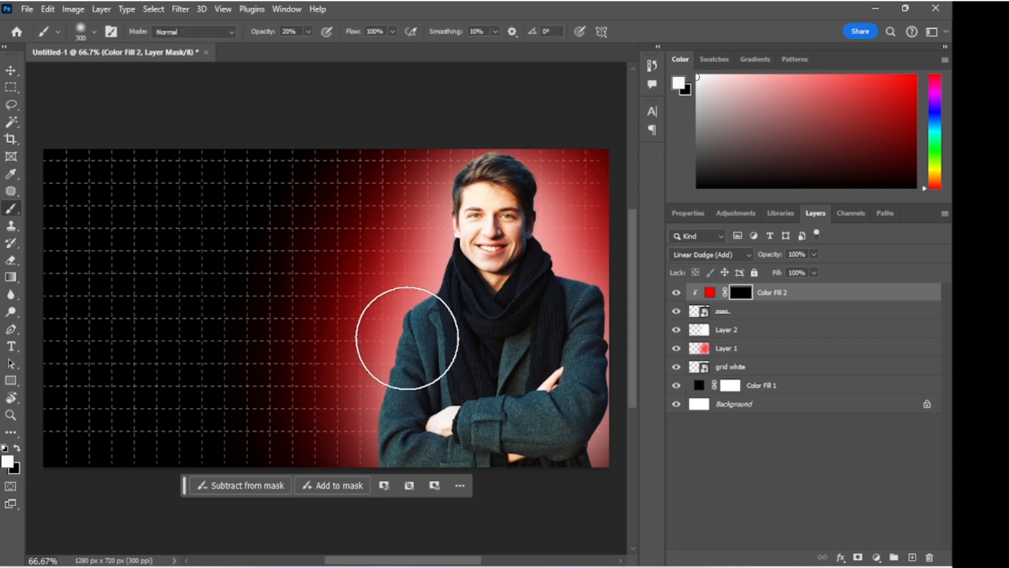
key(bracketleft)
key(bracketleft)
key(bracketleft)
key(bracketleft)
key(bracketleft)
key(bracketleft)
key(bracketleft)
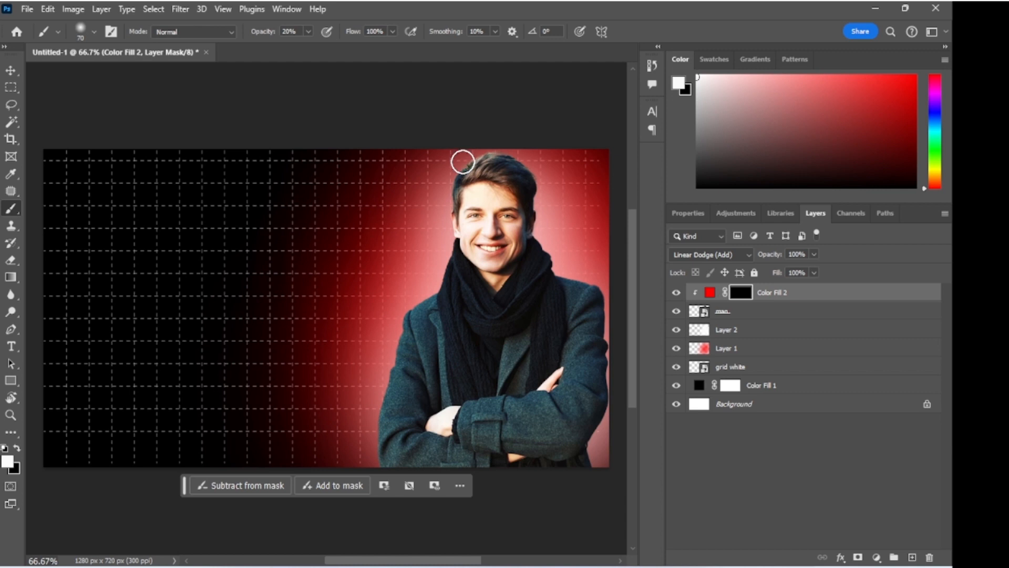
mouse_move(480, 156)
mouse_down()
mouse_move(513, 153)
mouse_move(533, 172)
mouse_move(477, 138)
mouse_move(495, 149)
mouse_move(450, 163)
mouse_move(477, 148)
mouse_move(440, 195)
mouse_move(461, 155)
mouse_move(442, 218)
mouse_move(439, 237)
mouse_move(451, 188)
mouse_move(444, 276)
mouse_move(438, 286)
mouse_move(449, 246)
mouse_move(434, 291)
mouse_move(394, 318)
mouse_move(424, 302)
mouse_move(384, 348)
mouse_move(414, 311)
mouse_move(394, 333)
mouse_move(392, 376)
mouse_move(369, 428)
mouse_move(375, 384)
mouse_move(394, 366)
mouse_move(361, 459)
mouse_move(378, 416)
mouse_up()
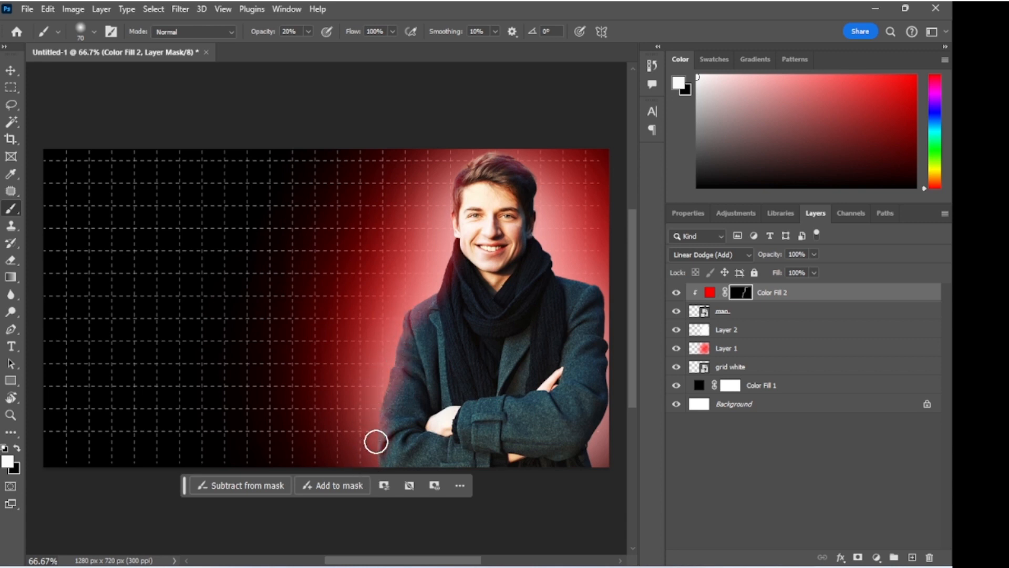
click(384, 485)
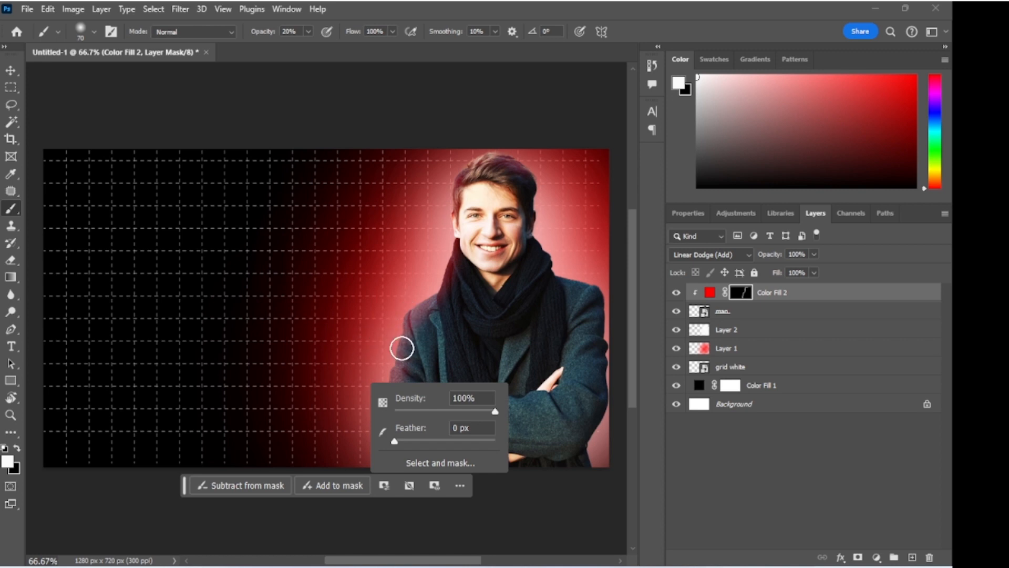
click(404, 331)
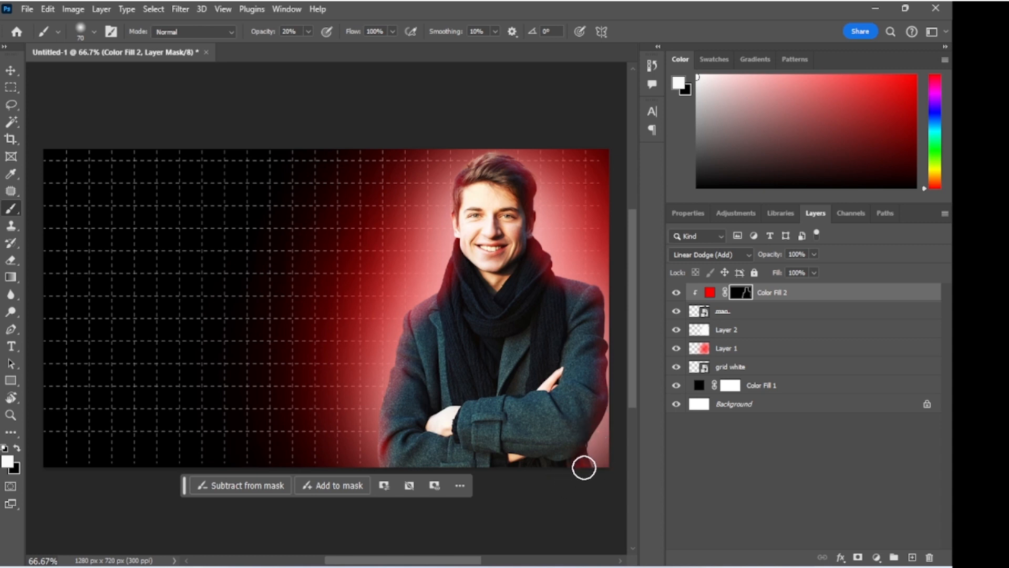
Add a white (ffffff) Solid Color fill layer on top, clipped to the man layer, with blend mode Linear Dodge (Add)
click(877, 557)
click(864, 325)
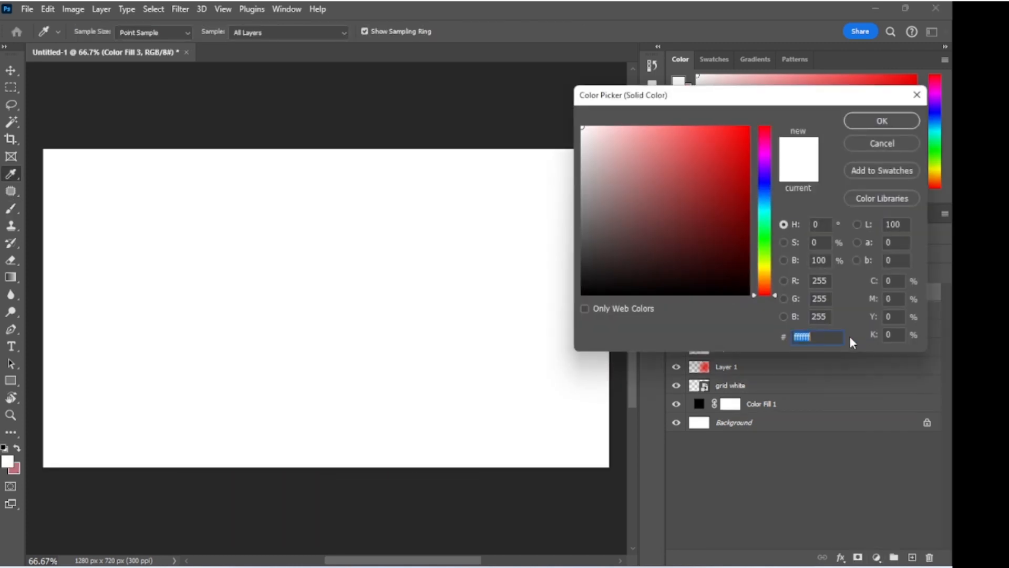
click(884, 122)
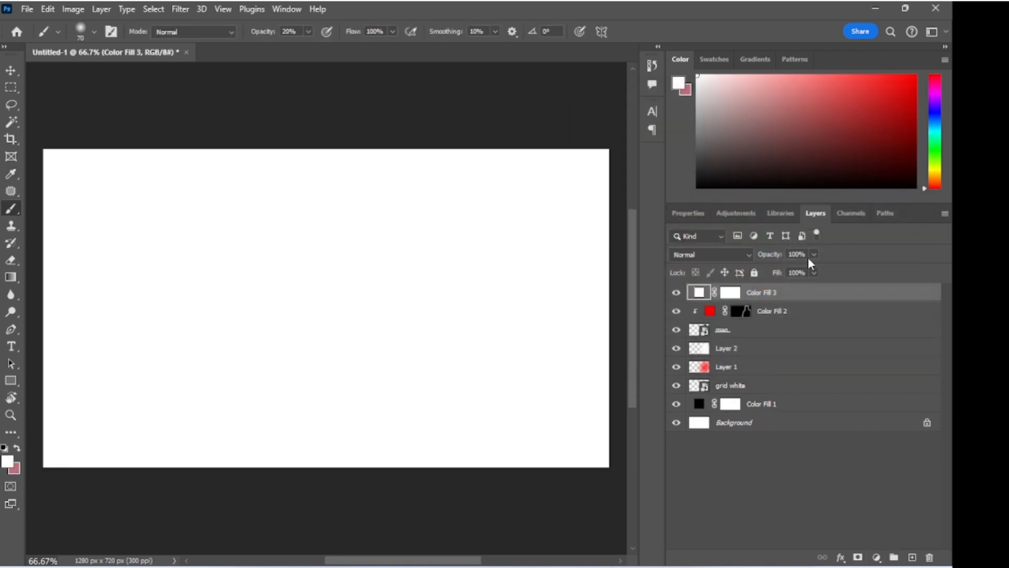
click(725, 256)
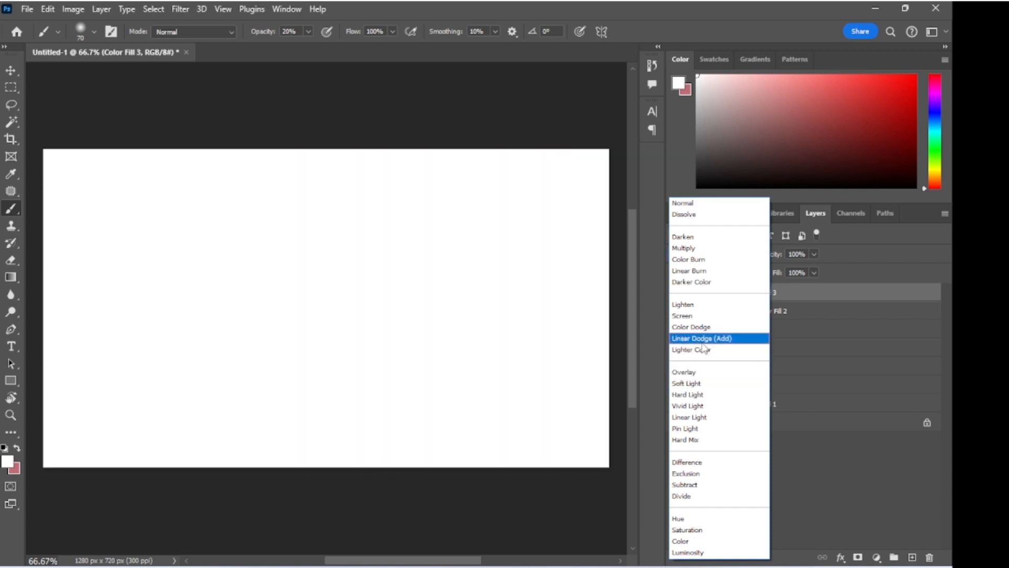
click(700, 338)
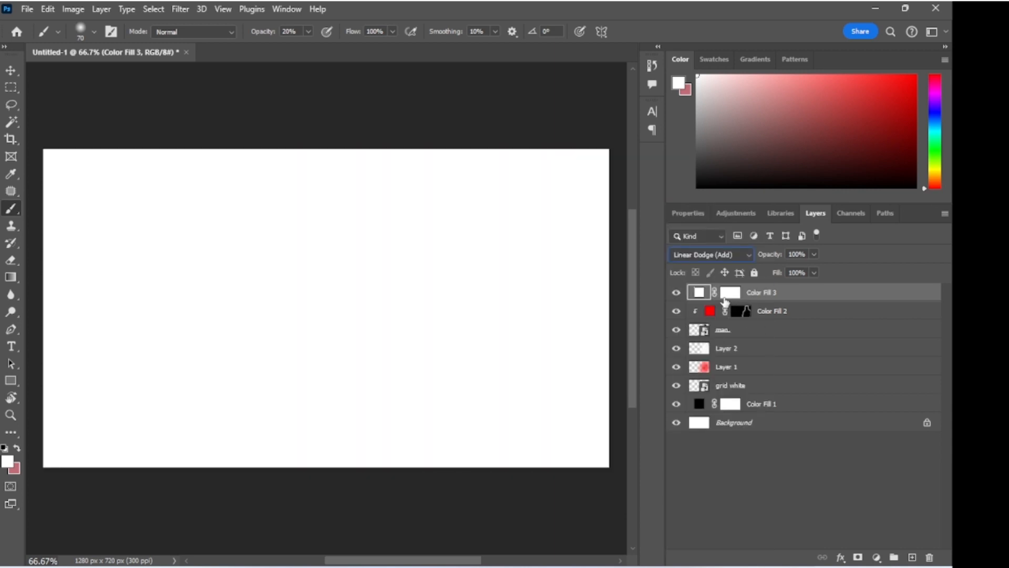
alt+click(732, 298)
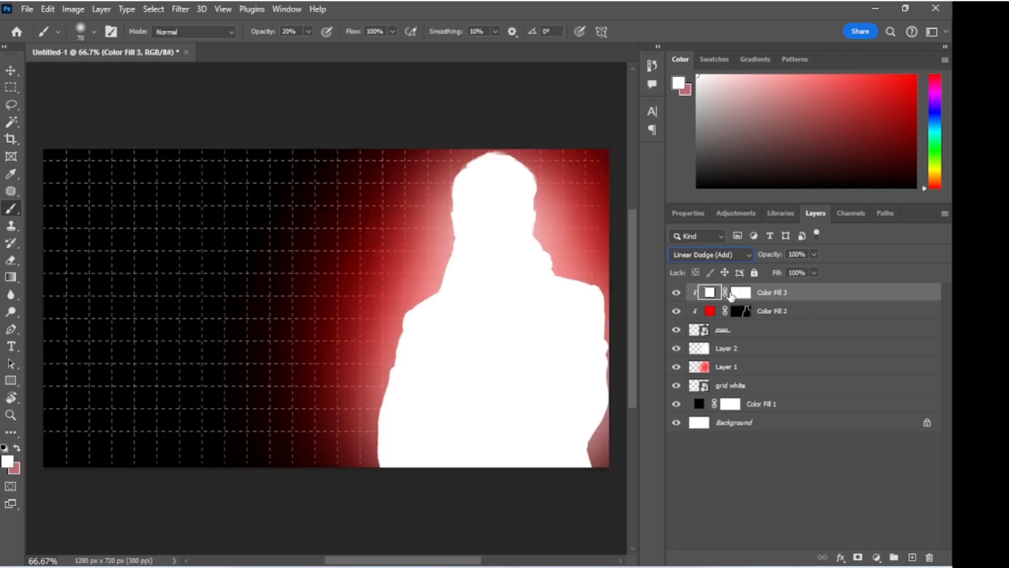
Invert the white fill layer's mask and paint a white rim light along the man's edges with the 70 px brush at 20% opacity
click(741, 293)
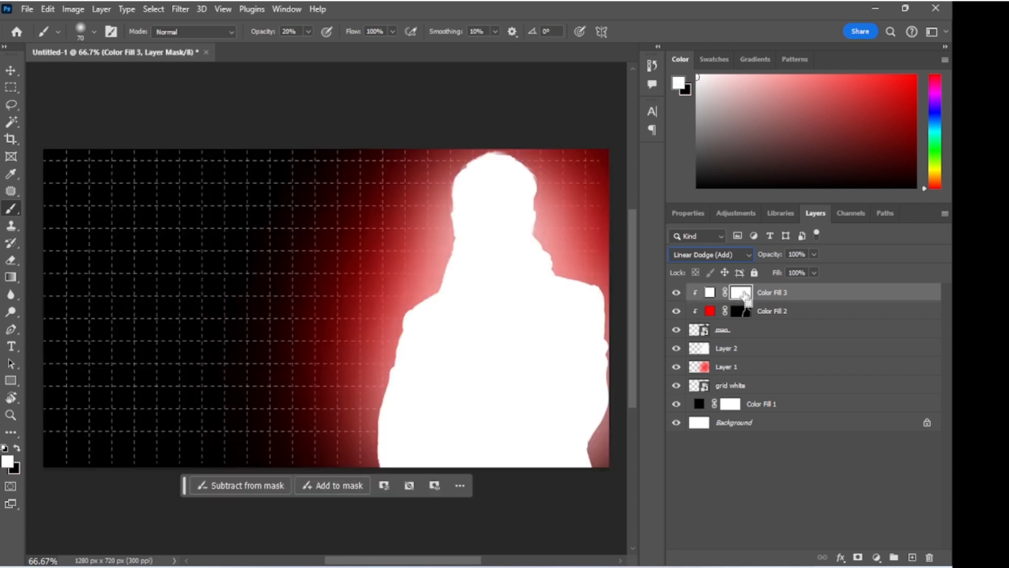
key(ctrl+i)
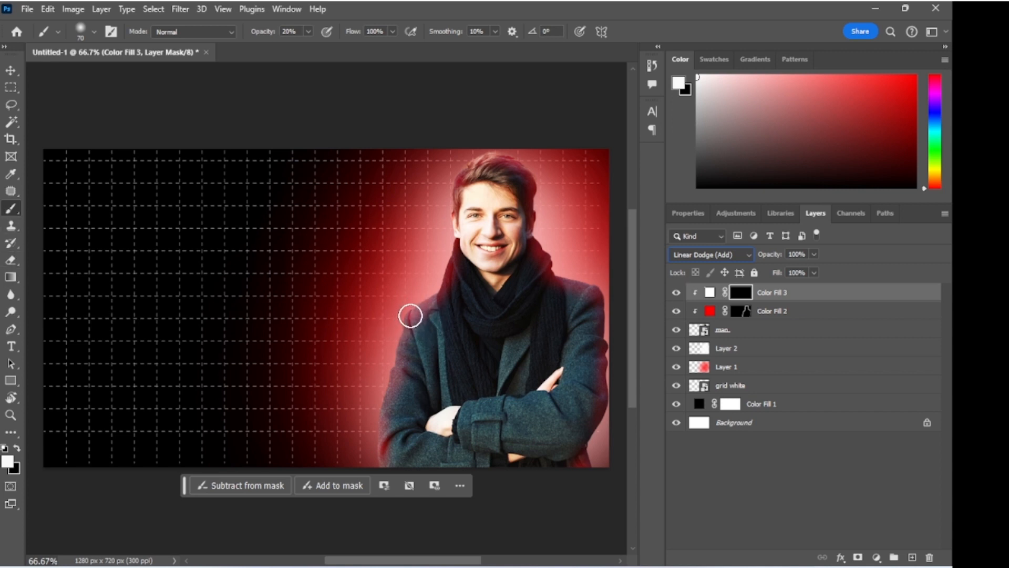
mouse_move(401, 318)
mouse_down()
mouse_move(365, 435)
mouse_move(371, 418)
mouse_move(371, 455)
mouse_up()
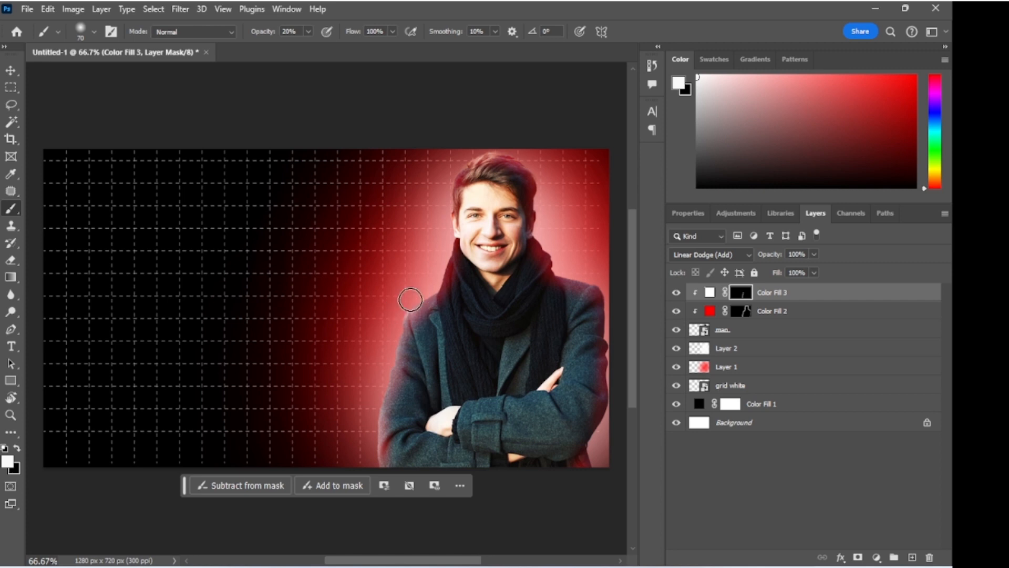
mouse_move(433, 277)
mouse_down()
mouse_move(452, 156)
mouse_move(525, 142)
mouse_move(476, 146)
mouse_move(558, 167)
mouse_move(479, 143)
mouse_move(574, 187)
mouse_up()
mouse_move(540, 177)
mouse_down()
mouse_move(543, 232)
mouse_move(554, 262)
mouse_move(541, 231)
mouse_move(564, 270)
mouse_move(554, 266)
mouse_move(613, 298)
mouse_move(617, 289)
mouse_move(608, 432)
mouse_up()
key(x)
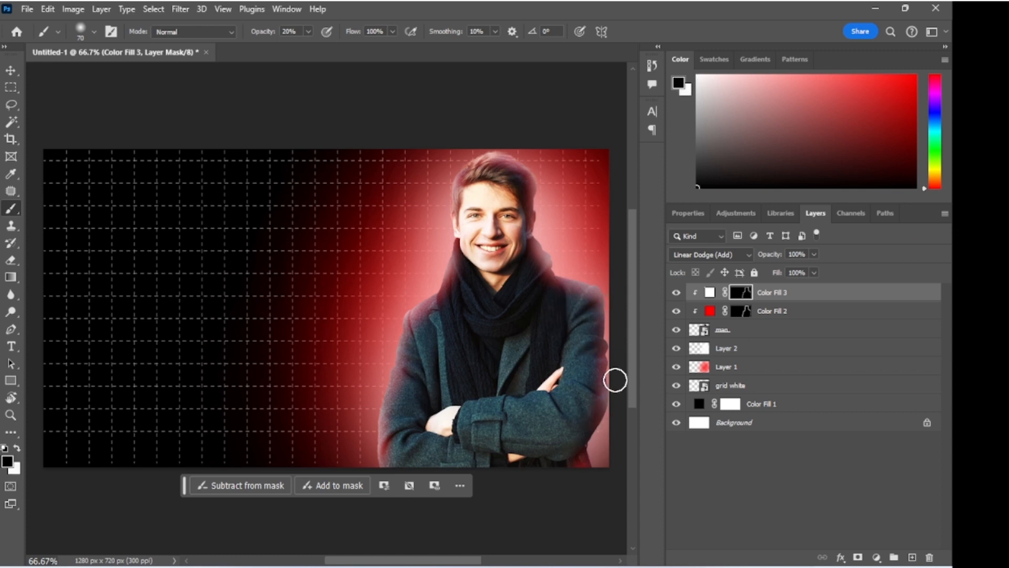
key(x)
drag(604, 443, 594, 462)
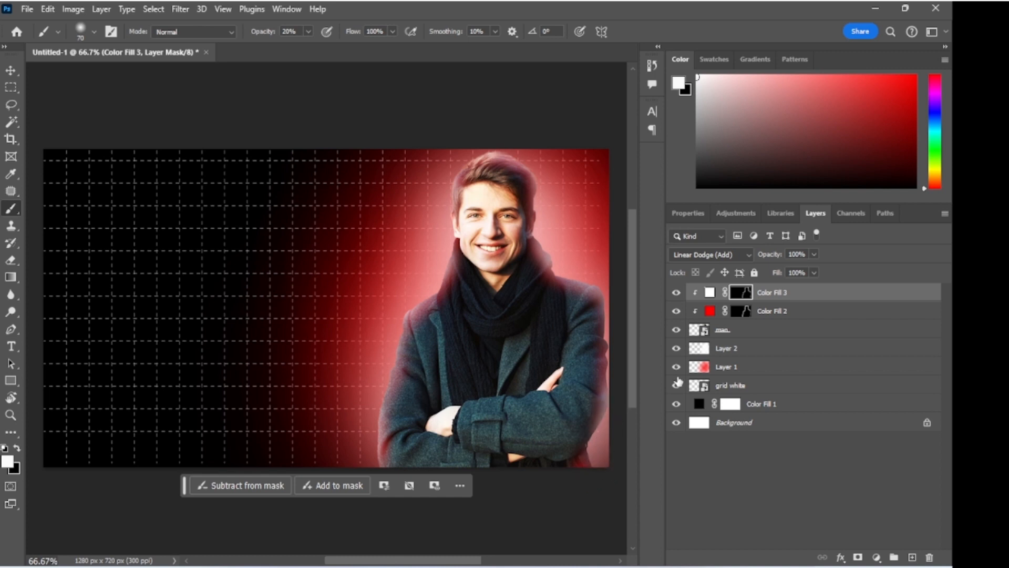
Lower the opacity of the white fill layer to 79% and deselect the layer
click(814, 254)
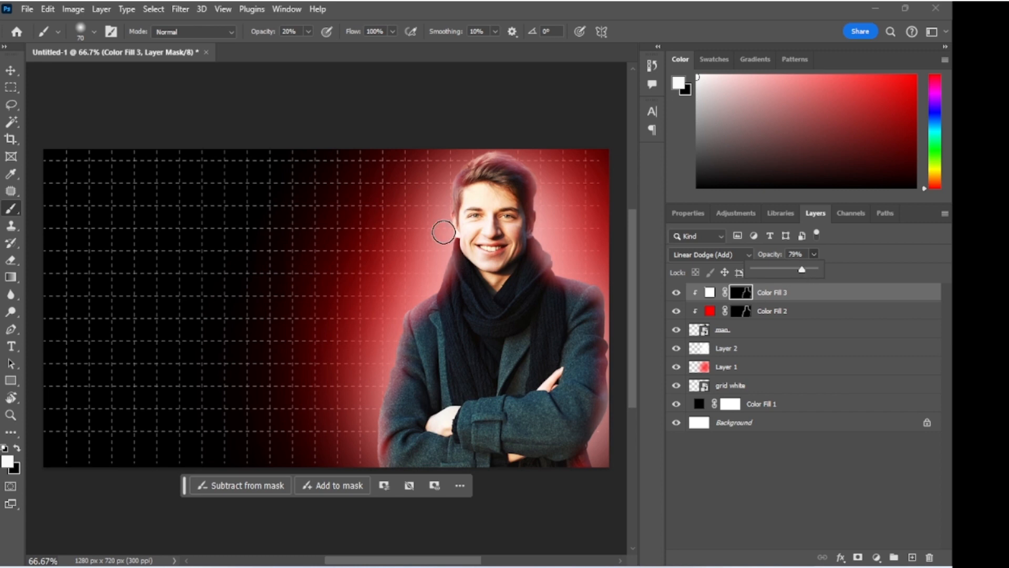
key(v)
click(443, 113)
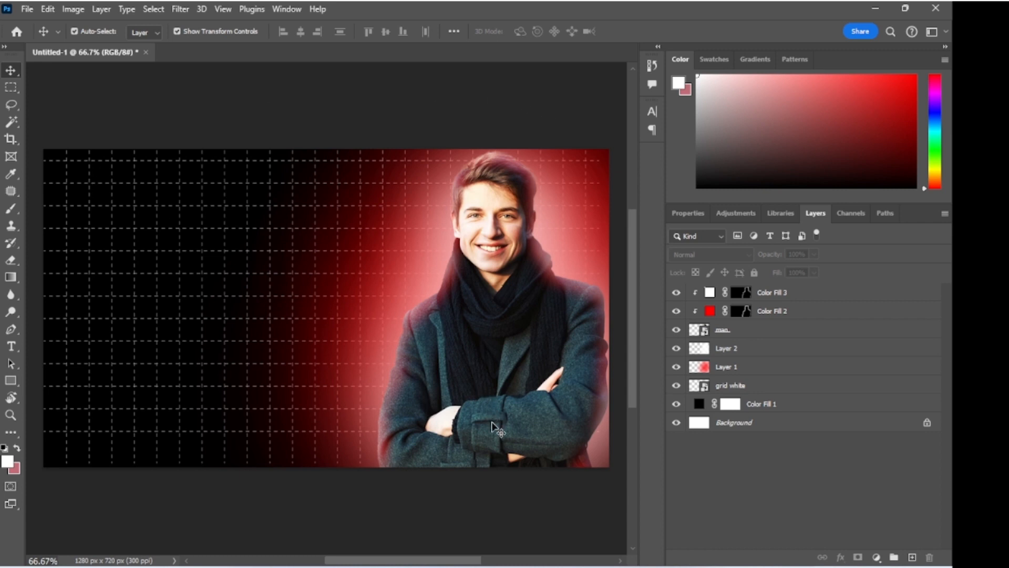
Scale the man layer together with its two clipped fill layers to about 113.5%, extending below the canvas
click(783, 335)
shift+click(811, 295)
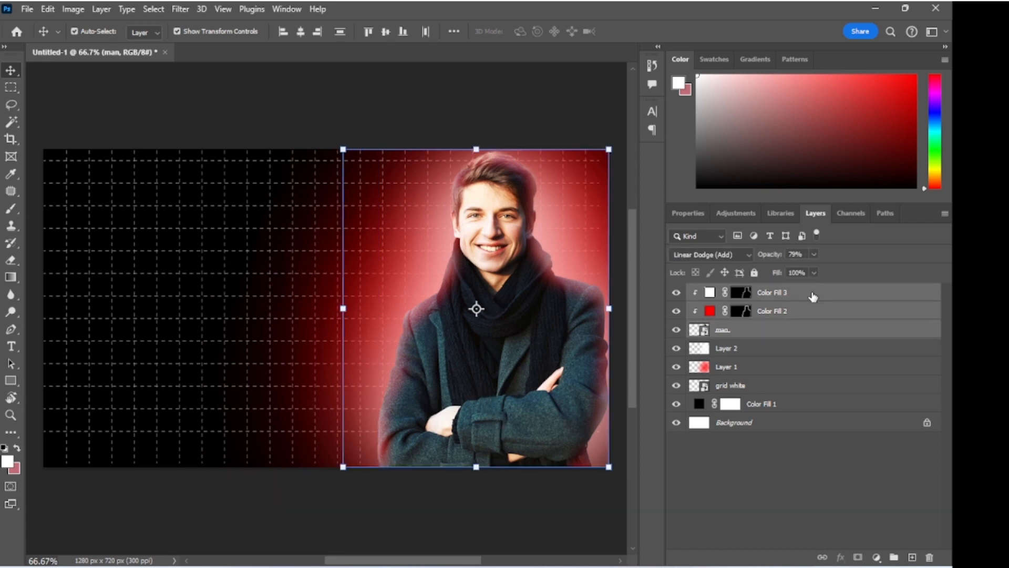
drag(480, 469, 476, 505)
drag(514, 457, 508, 456)
drag(471, 509, 471, 513)
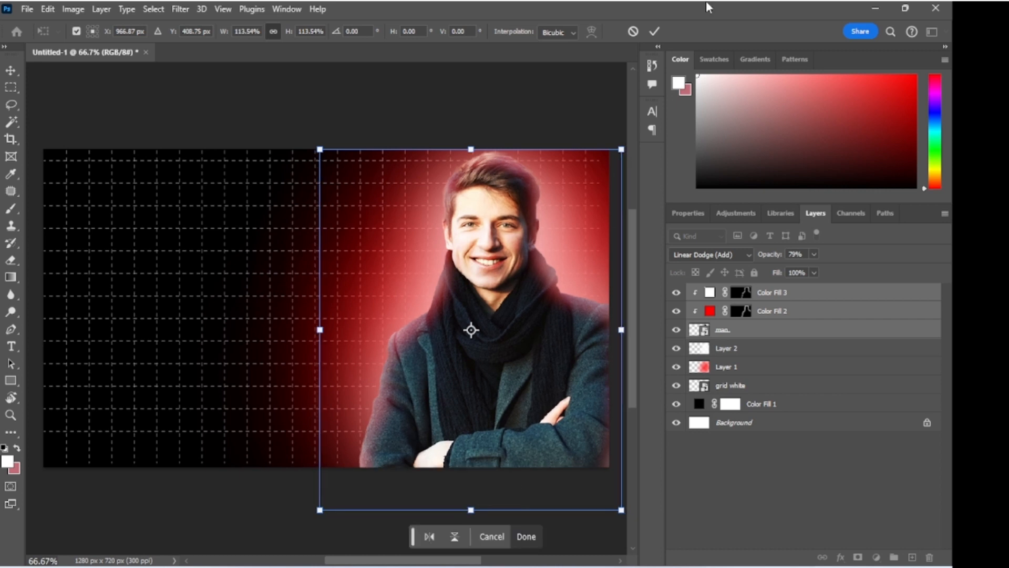
click(654, 32)
click(565, 113)
Add the white title text "THUMBNAIL" in Montserrat ExtraBold 18 pt on the dark area beside the man
key(t)
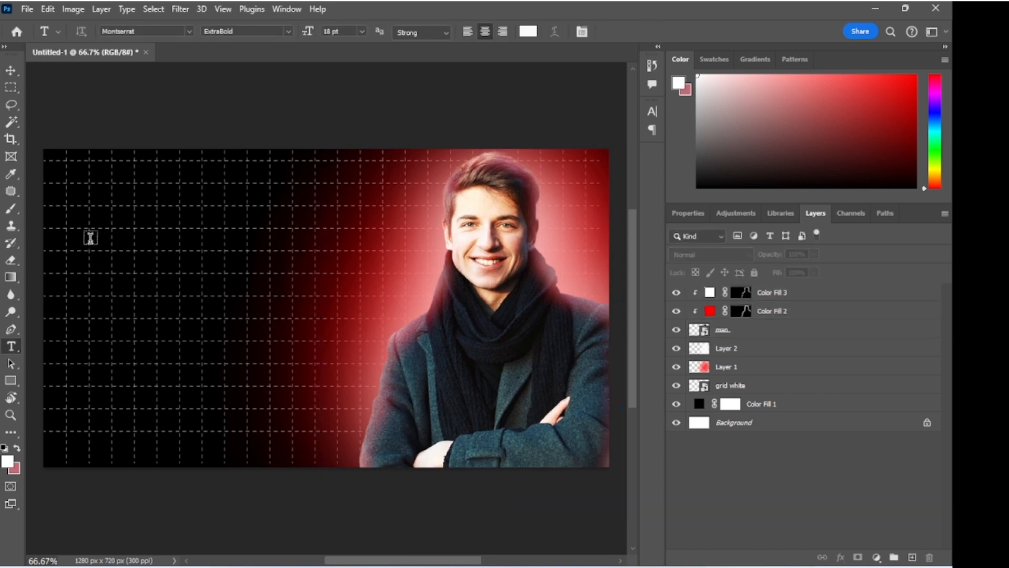
click(148, 264)
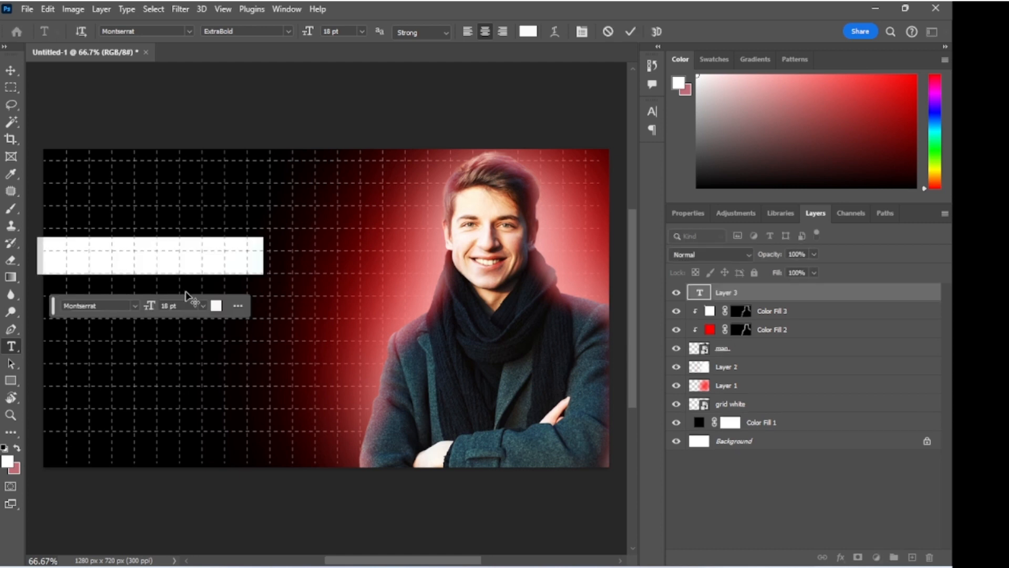
text(TH)
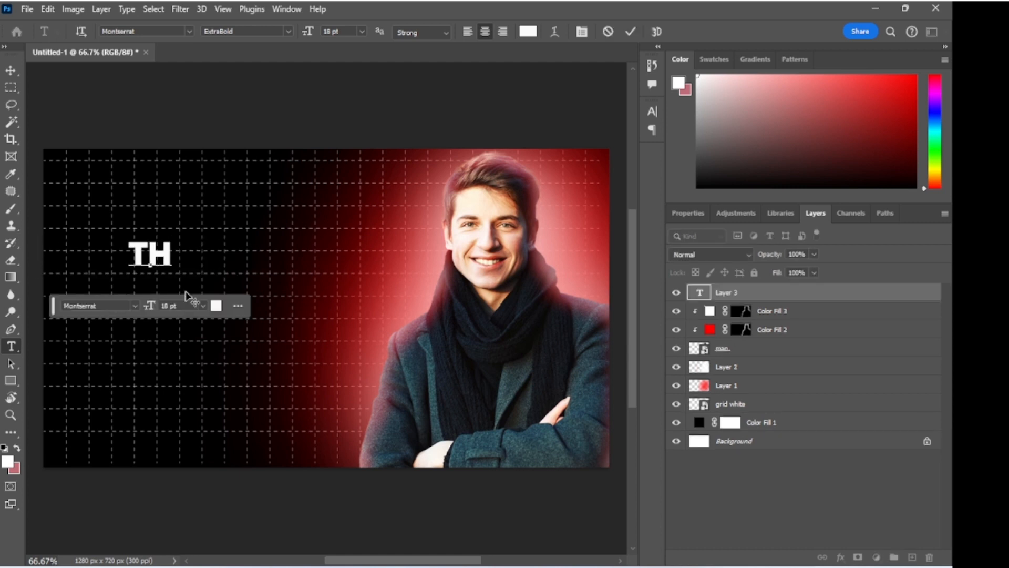
text(UMB)
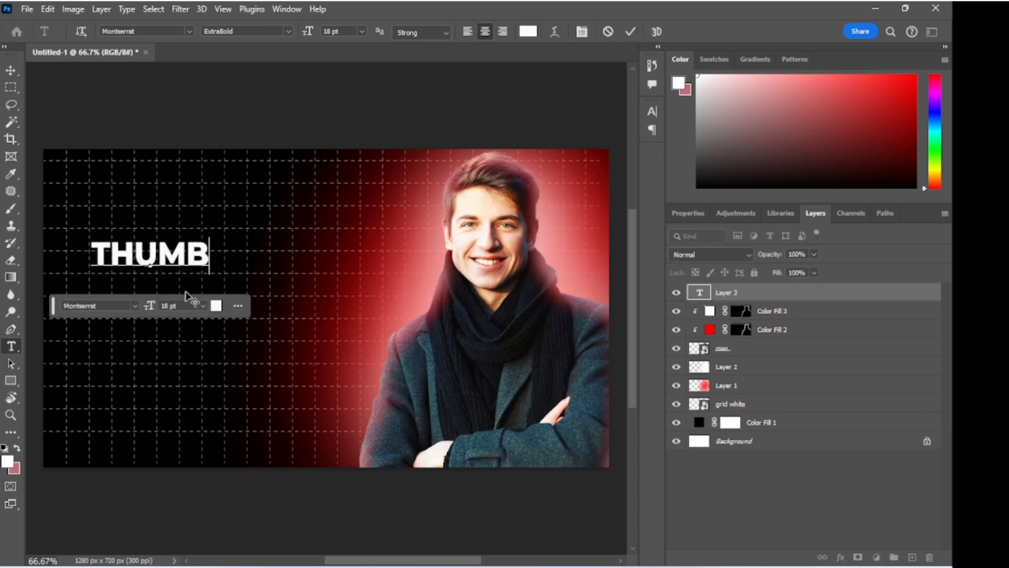
text(NAIL)
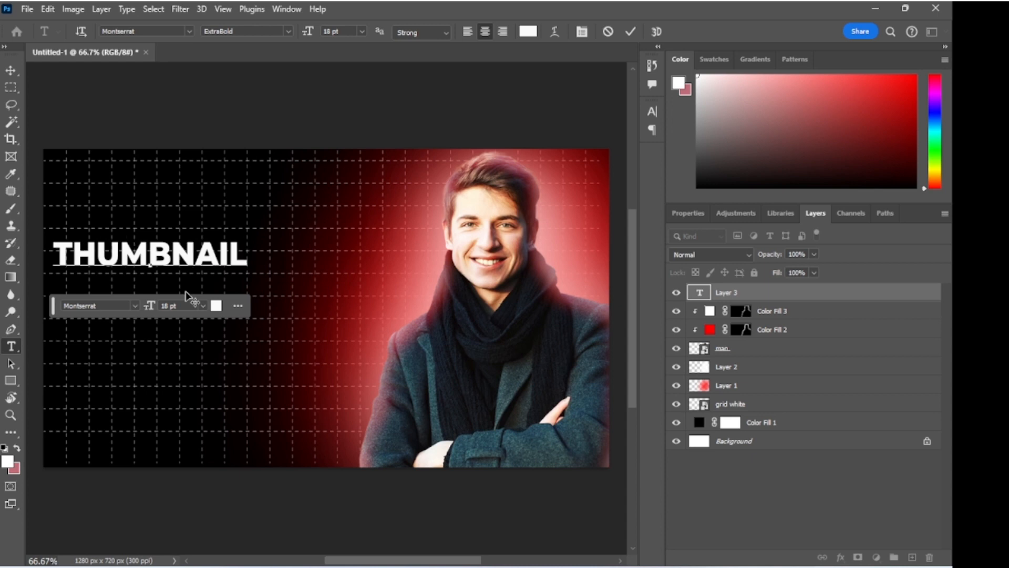
click(633, 34)
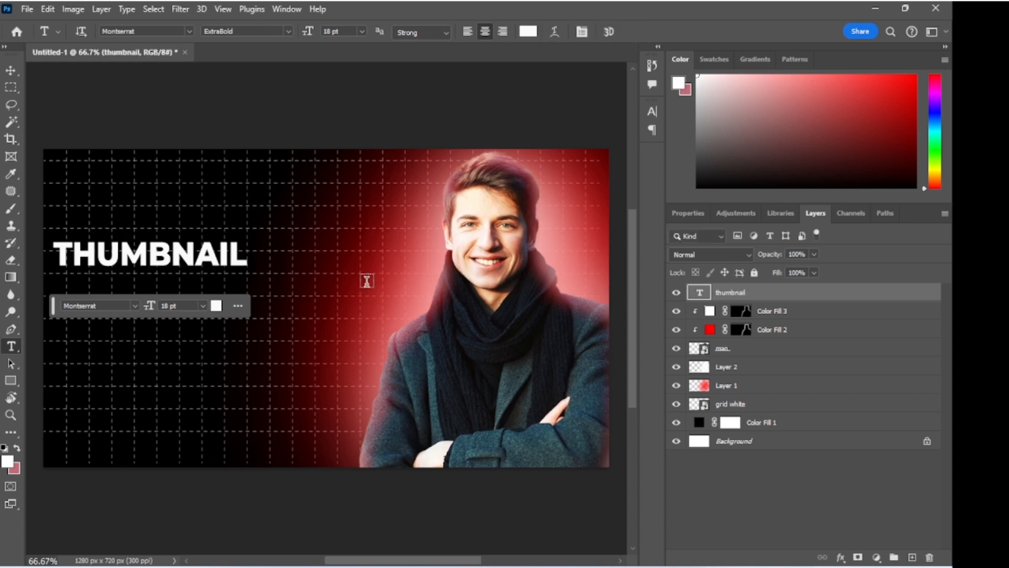
Enlarge the THUMBNAIL text to about 186.5% so it reaches from near the canvas edge to the man
key(v)
drag(249, 257, 419, 268)
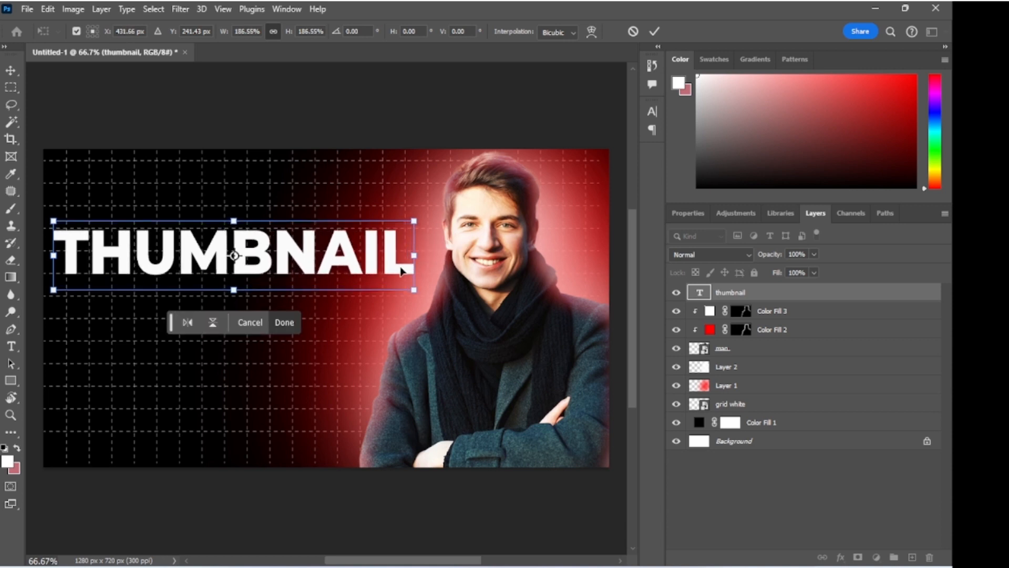
key(Return)
Duplicate the THUMBNAIL text directly below the original and change the copy's wording to "THAT SELL"
drag(342, 264, 336, 327)
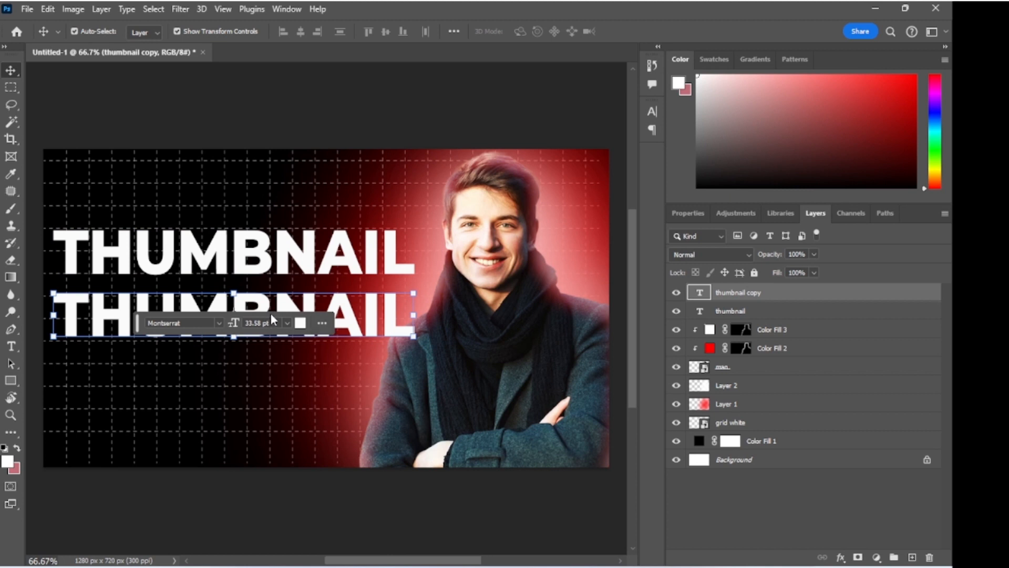
double_click(104, 307)
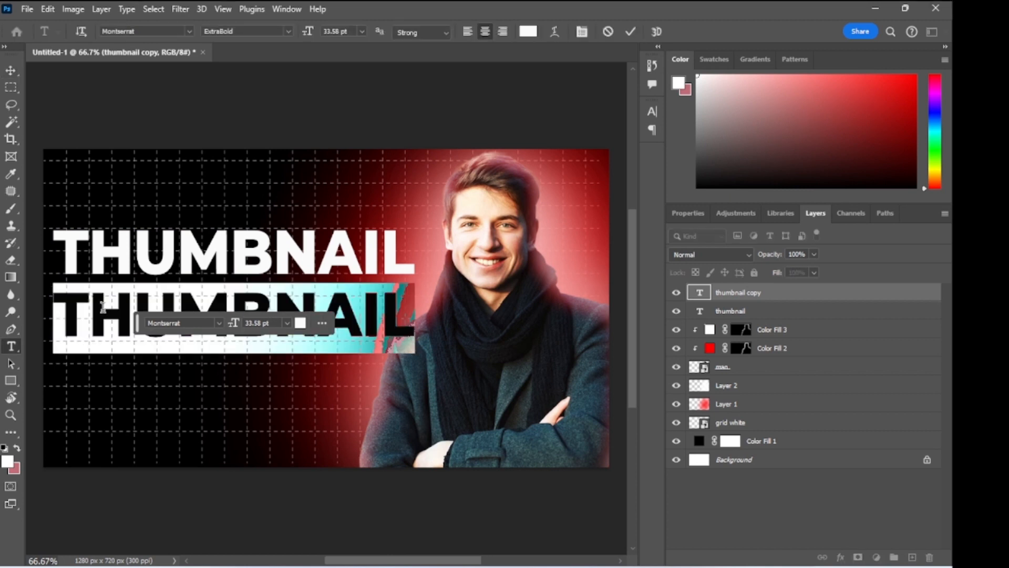
text(THAT )
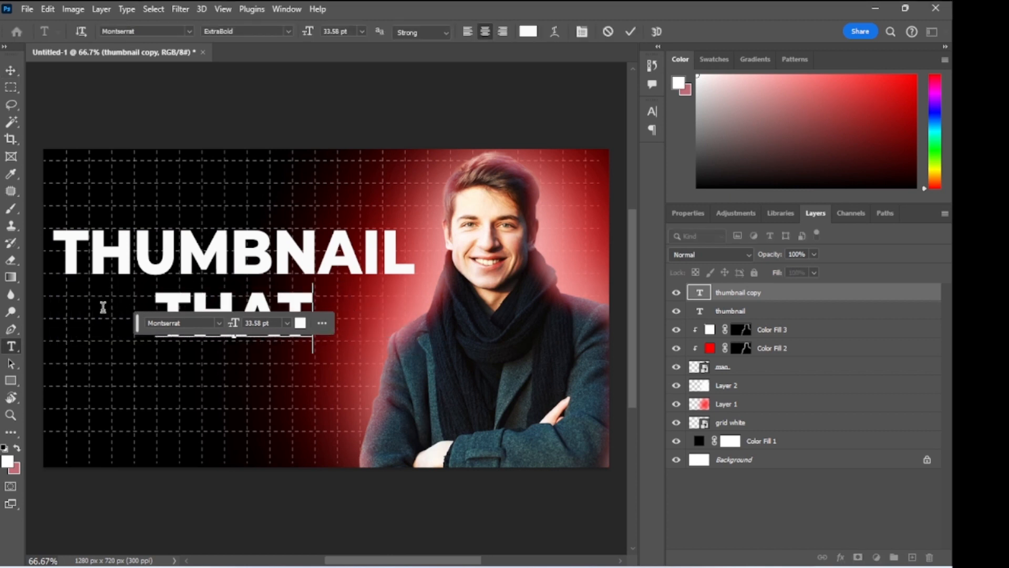
text(SELL)
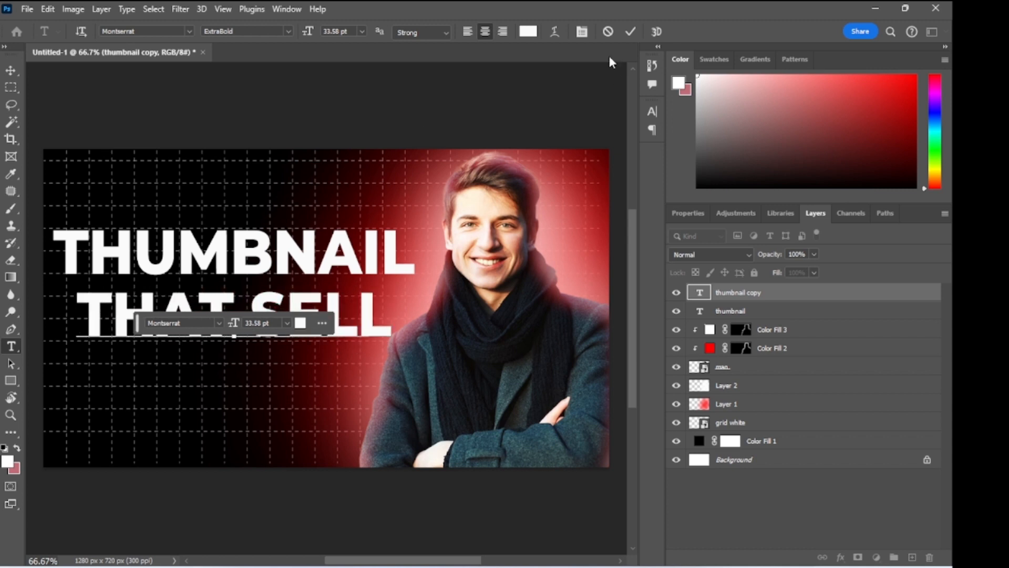
click(629, 32)
Enlarge the THAT SELL text to about 114.7% so both of its ends line up with THUMBNAIL above
key(v)
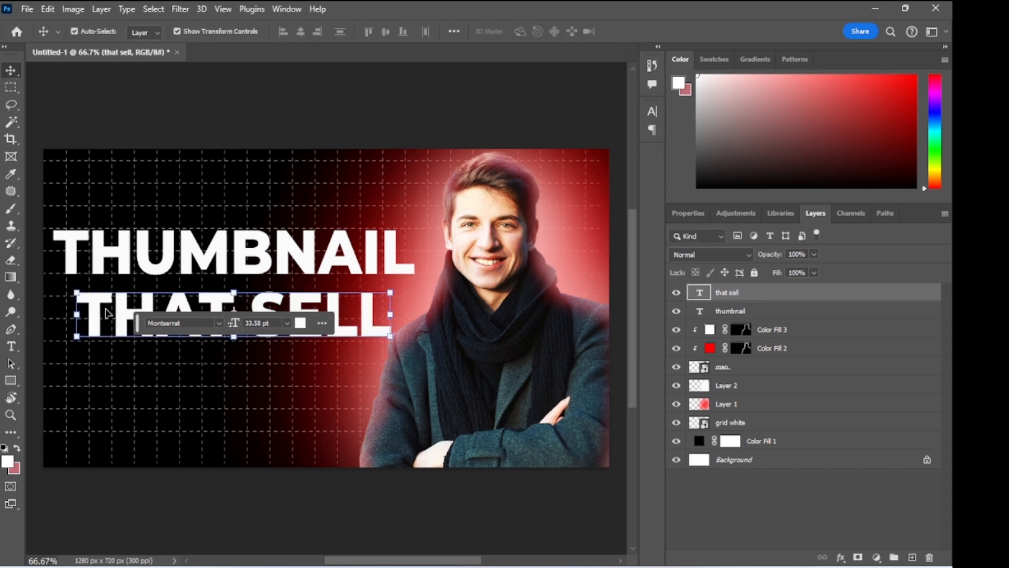
drag(78, 318, 53, 317)
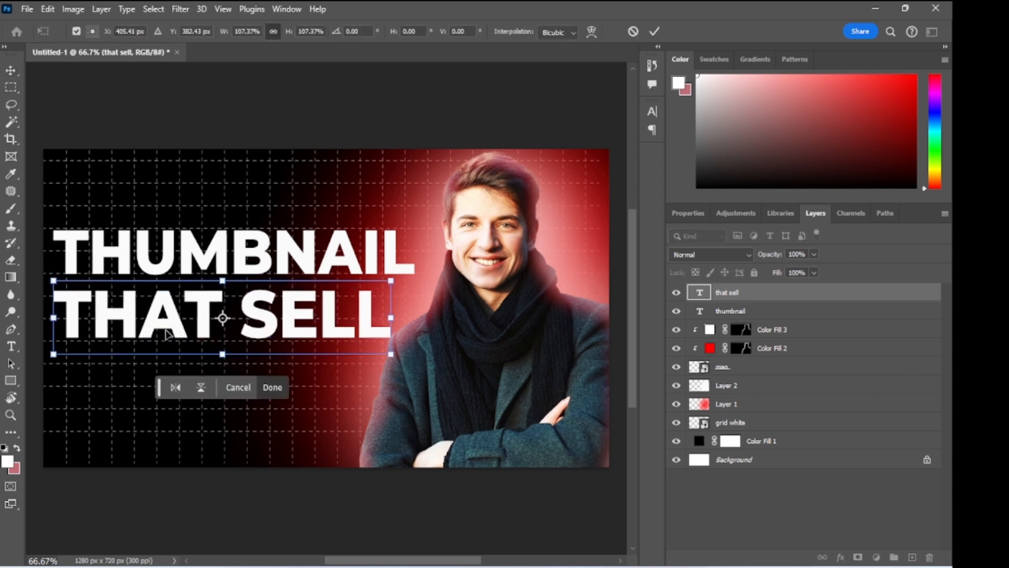
drag(402, 322, 415, 322)
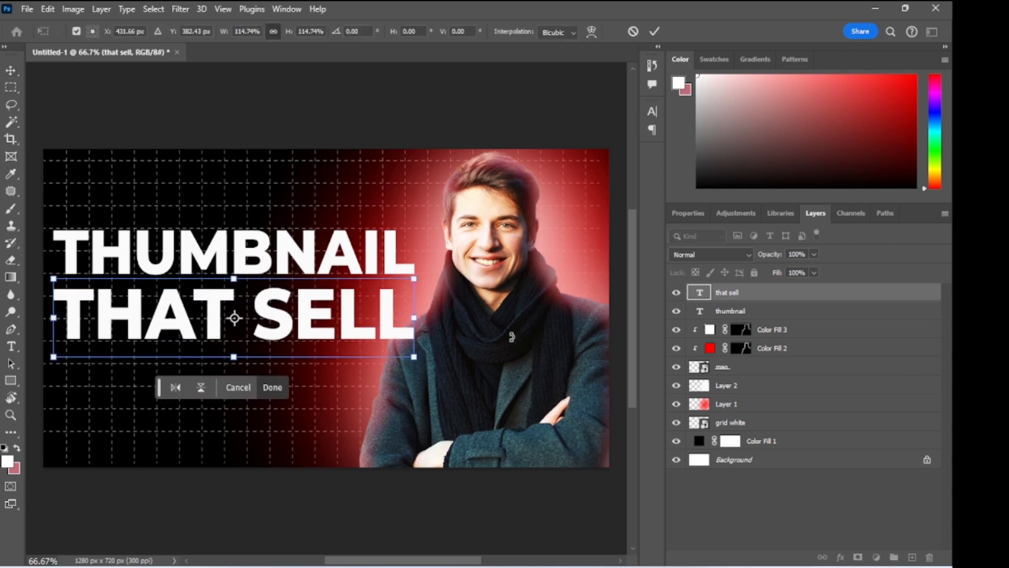
Move both title text layers beneath the man layer and nudge them slightly down on the canvas
shift+click(774, 310)
drag(795, 315, 801, 378)
mouse_move(320, 319)
mouse_down()
mouse_move(320, 301)
mouse_move(319, 323)
mouse_up()
click(329, 401)
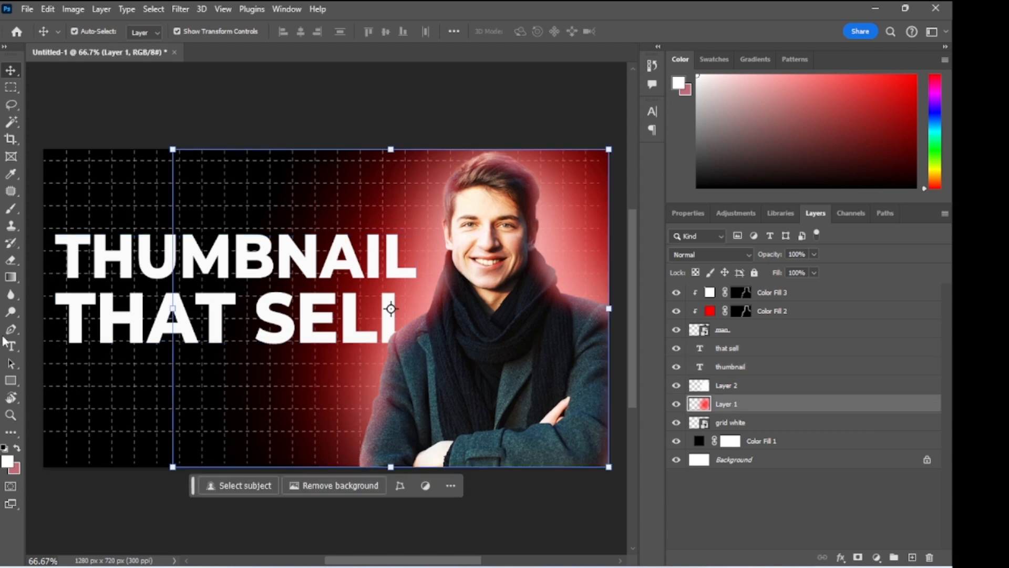
click(66, 370)
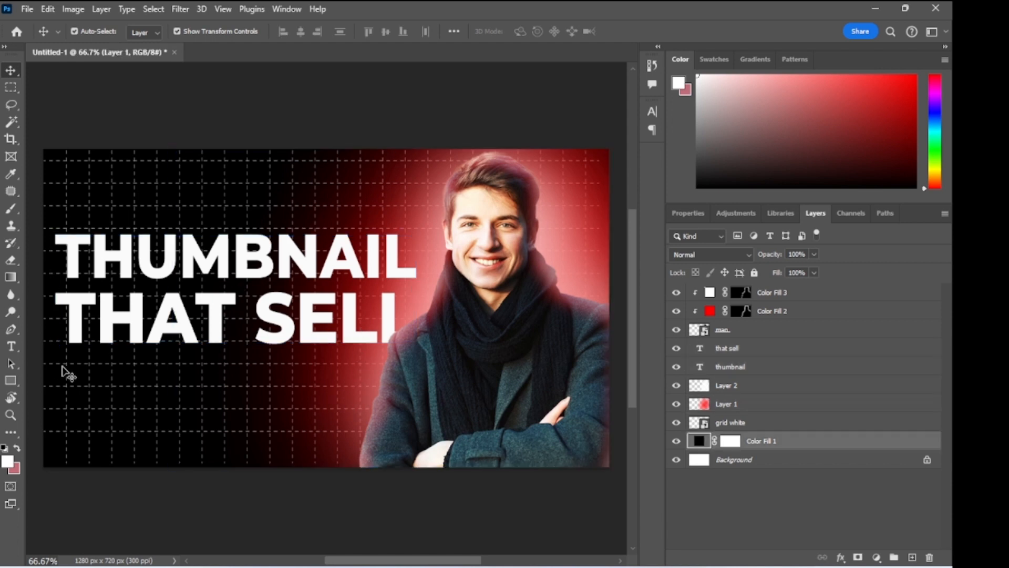
Draw a black rectangle of about 908 x 312 px behind the title text, on a layer directly above Layer 2
click(759, 368)
click(744, 385)
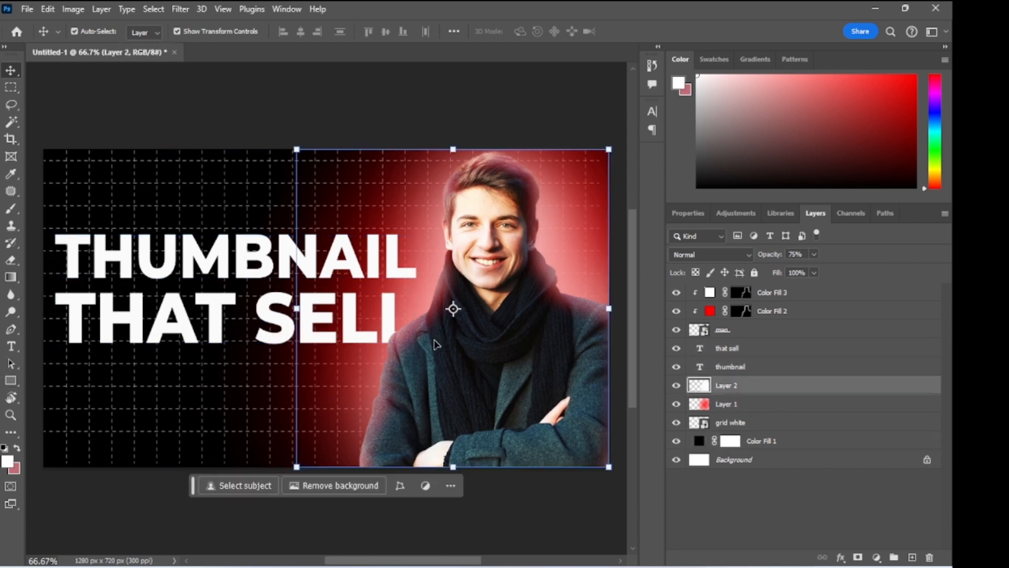
click(10, 380)
drag(33, 219, 434, 355)
click(146, 31)
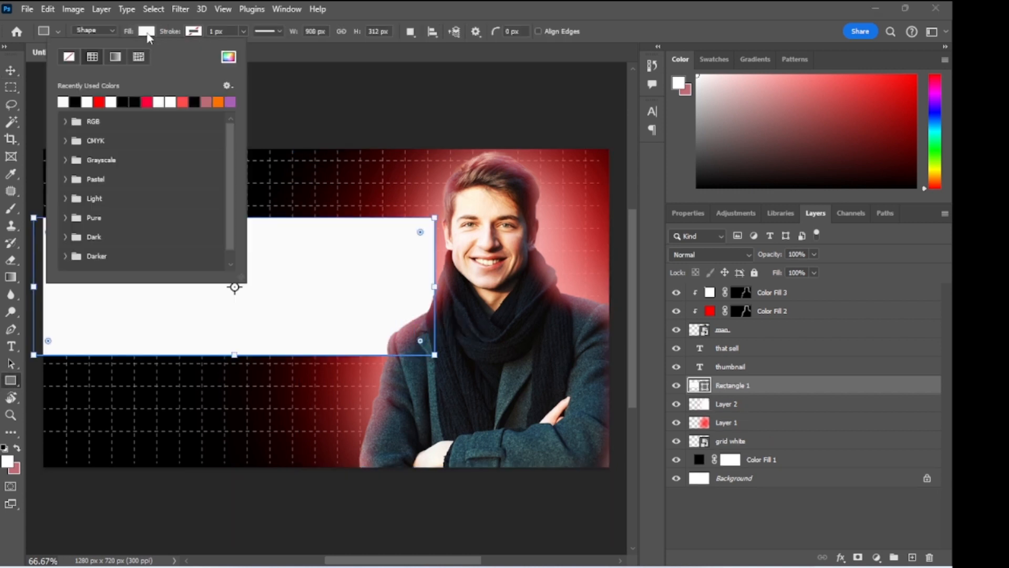
click(78, 101)
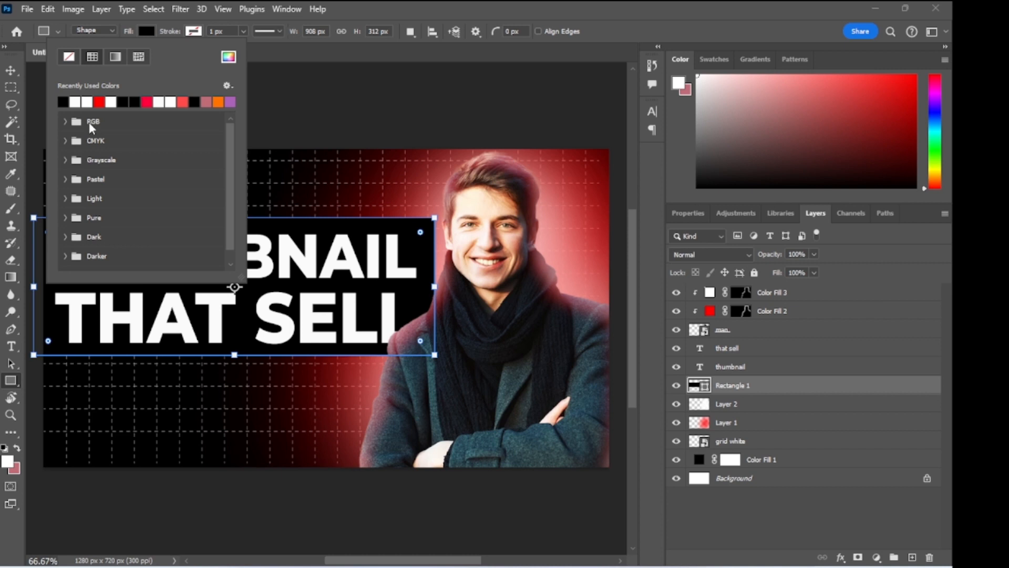
Set the black rectangle's blend mode to Soft Light
click(11, 70)
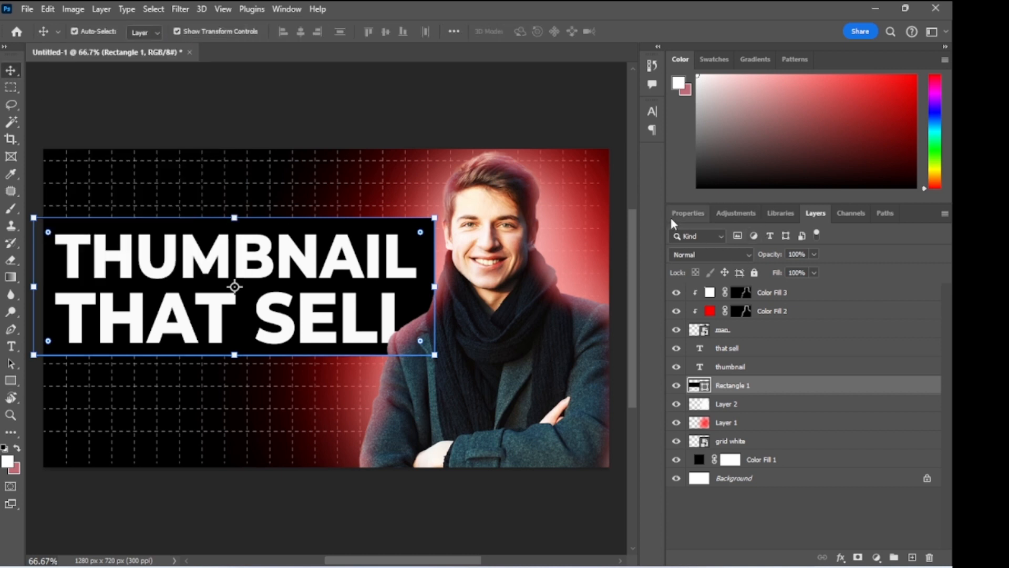
click(695, 254)
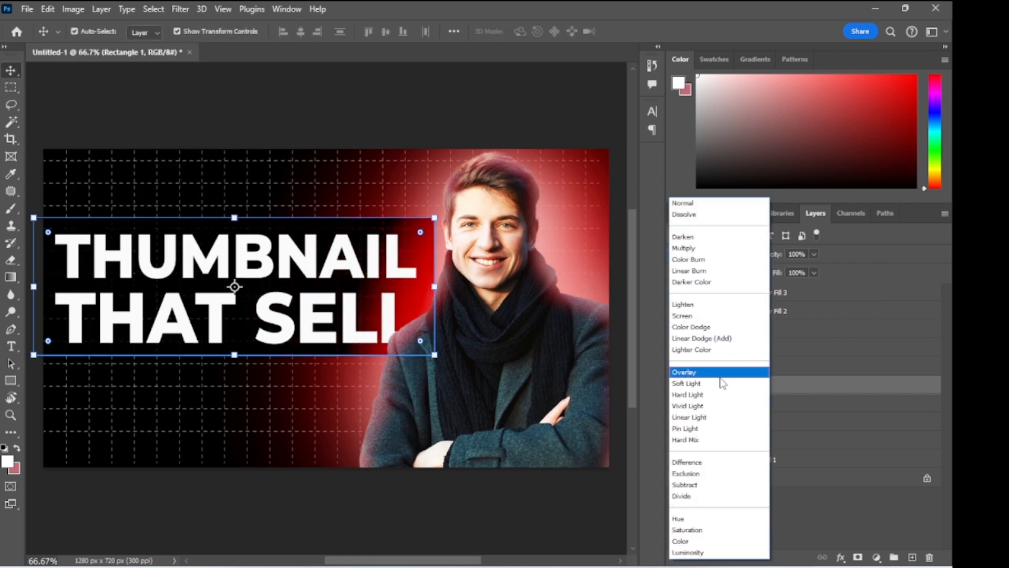
click(724, 389)
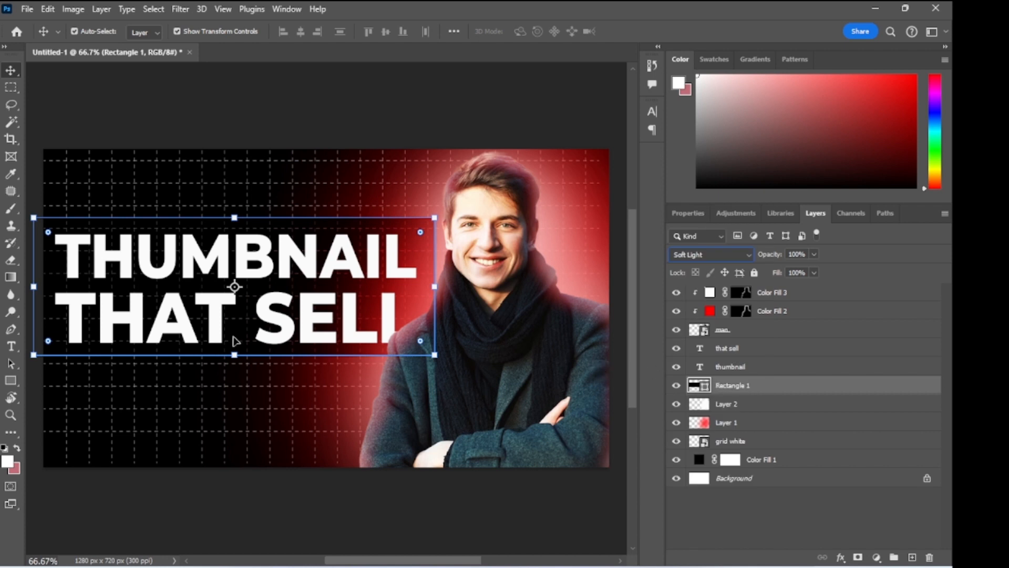
Change the THAT SELL text color to red ff0000
double_click(214, 329)
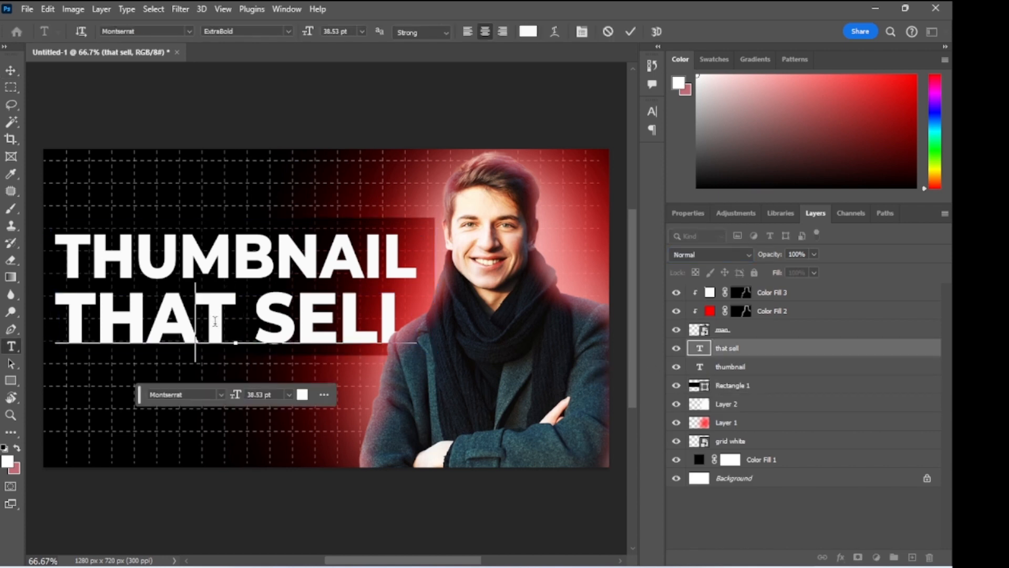
click(527, 32)
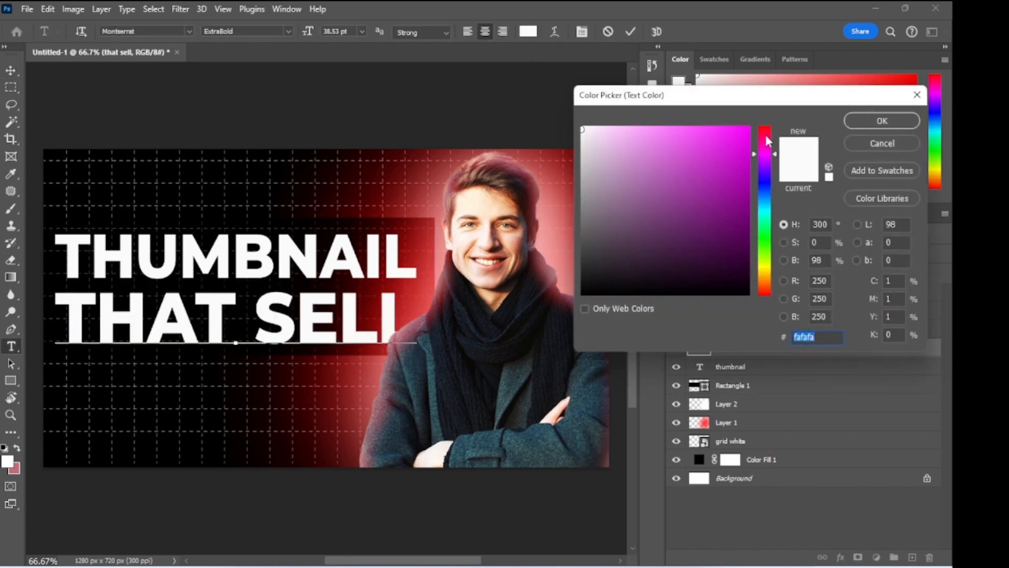
drag(767, 140, 767, 127)
text(ff0000)
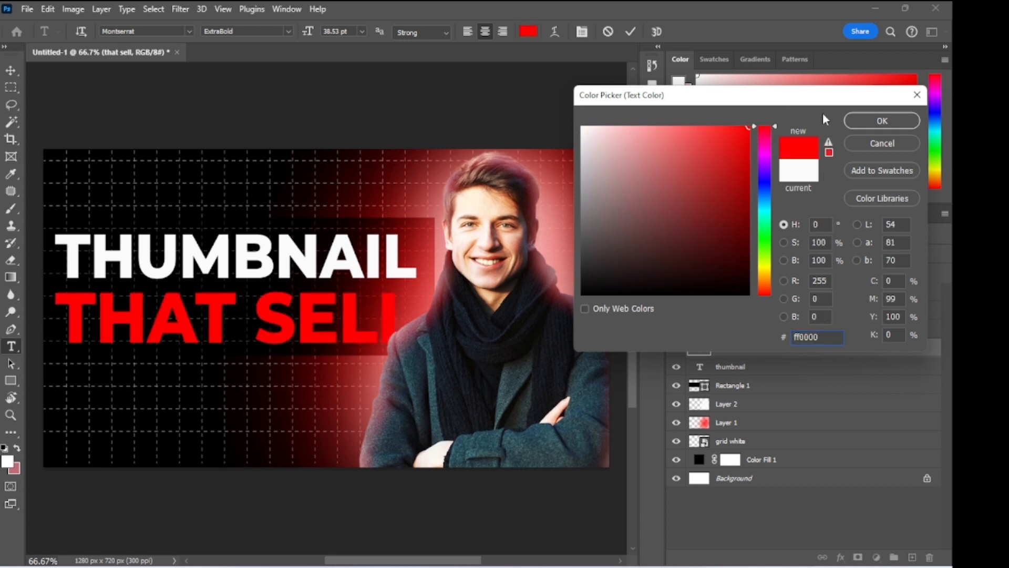
click(880, 122)
click(630, 32)
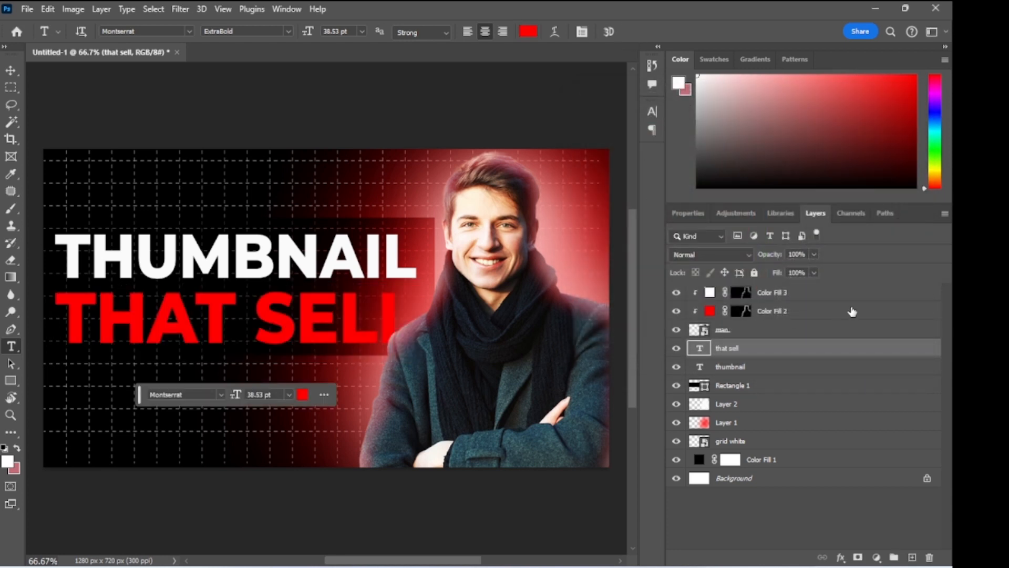
Add a black drop shadow with 89% opacity and a 90° angle to THAT SELL and apply the same effect to THUMBNAIL
double_click(929, 354)
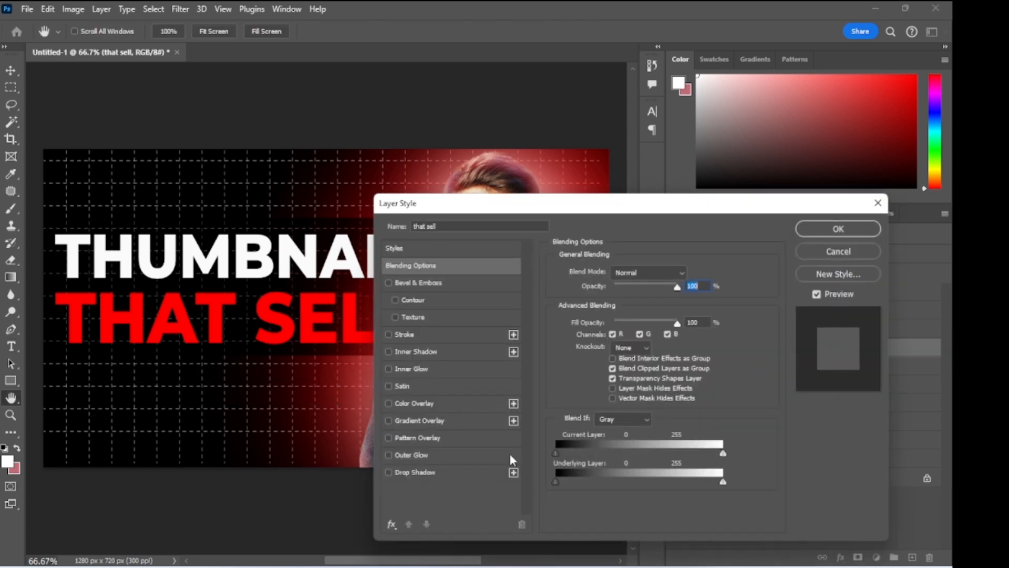
click(404, 472)
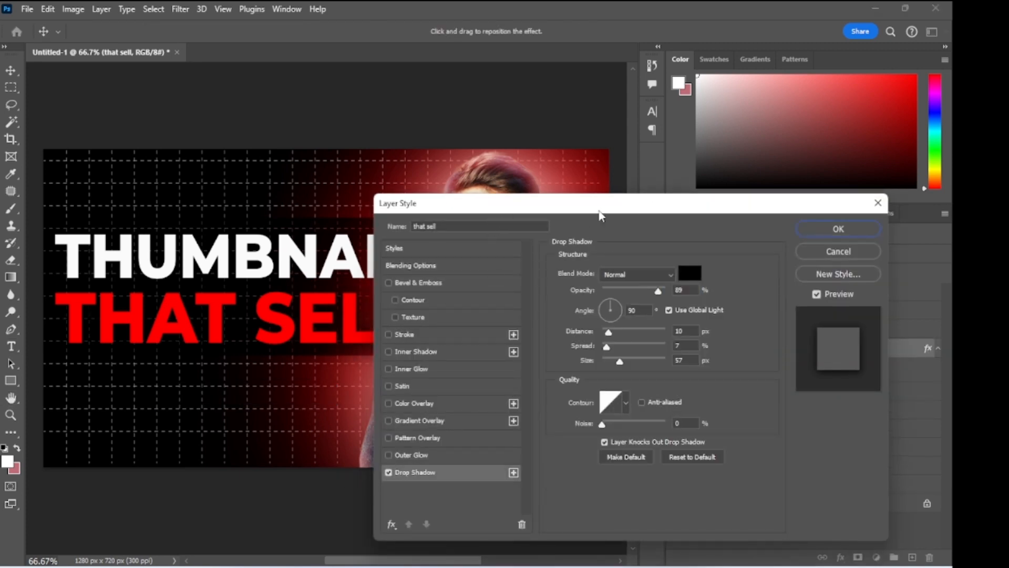
drag(599, 210, 713, 188)
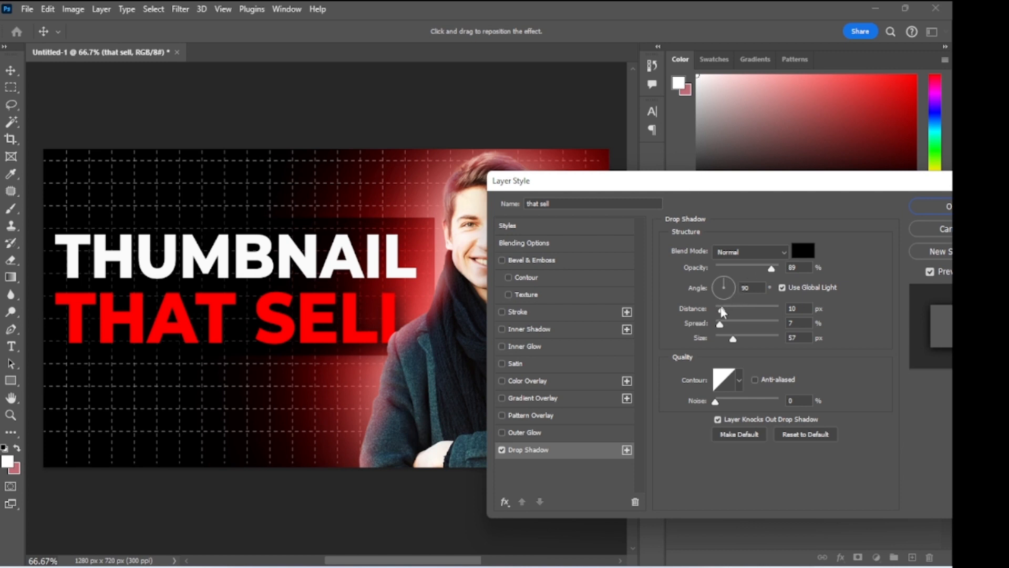
click(722, 310)
drag(744, 339, 733, 341)
click(928, 206)
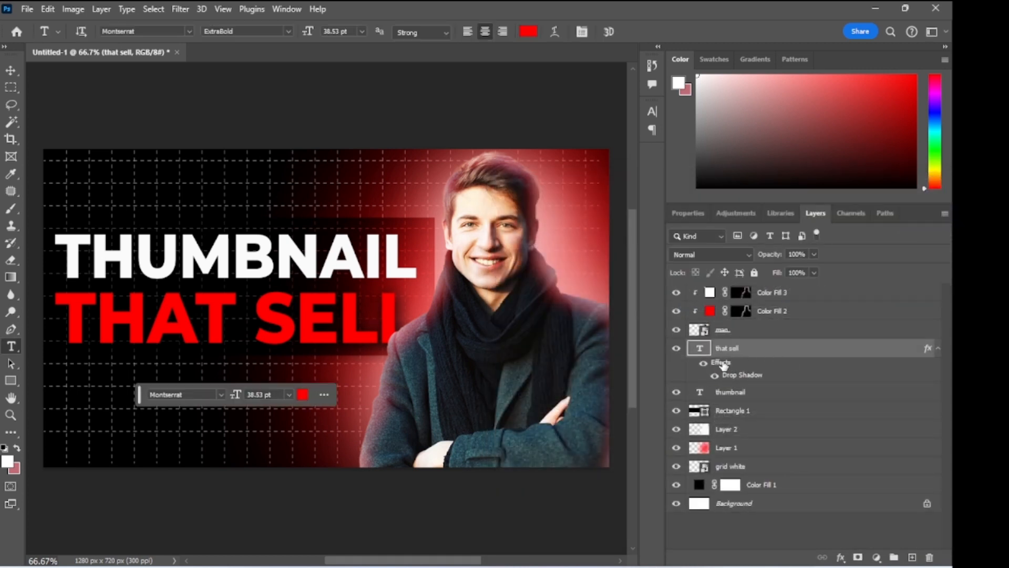
drag(724, 365, 733, 395)
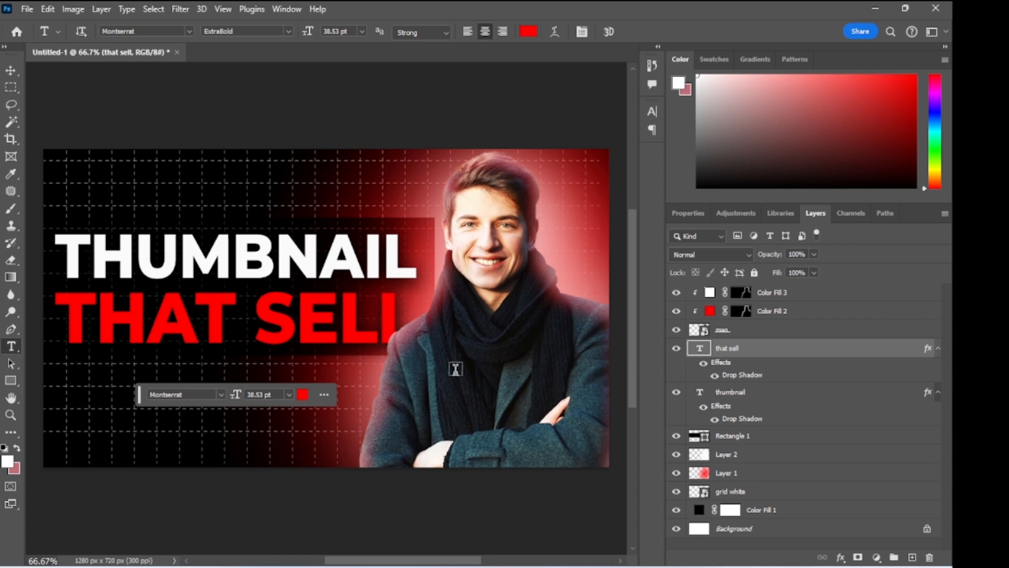
Place the money1 image from the New folder window into the thumbnail and bring its layer to the top of the stack
key(v)
mouse_move(550, 567)
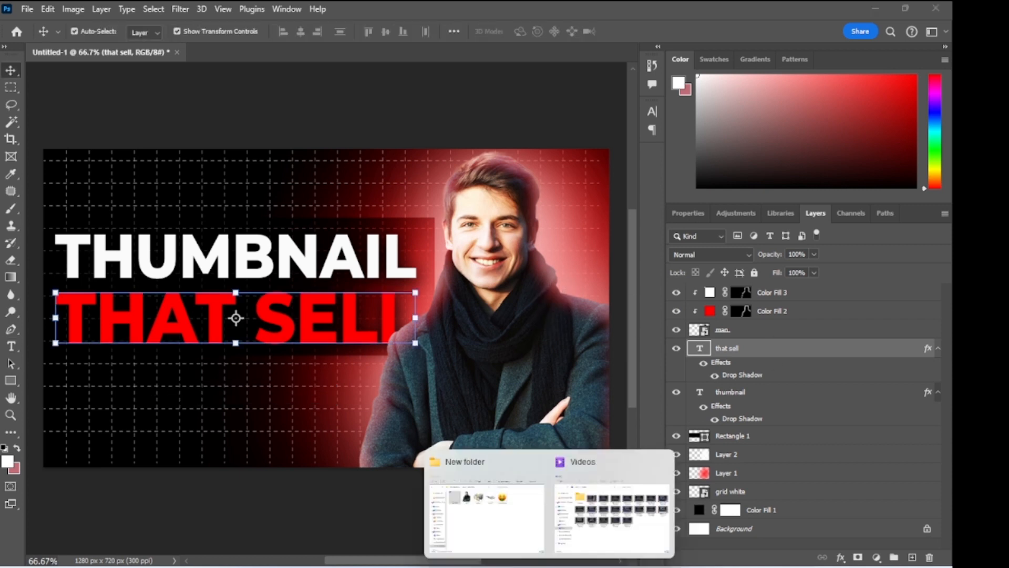
click(487, 513)
click(445, 195)
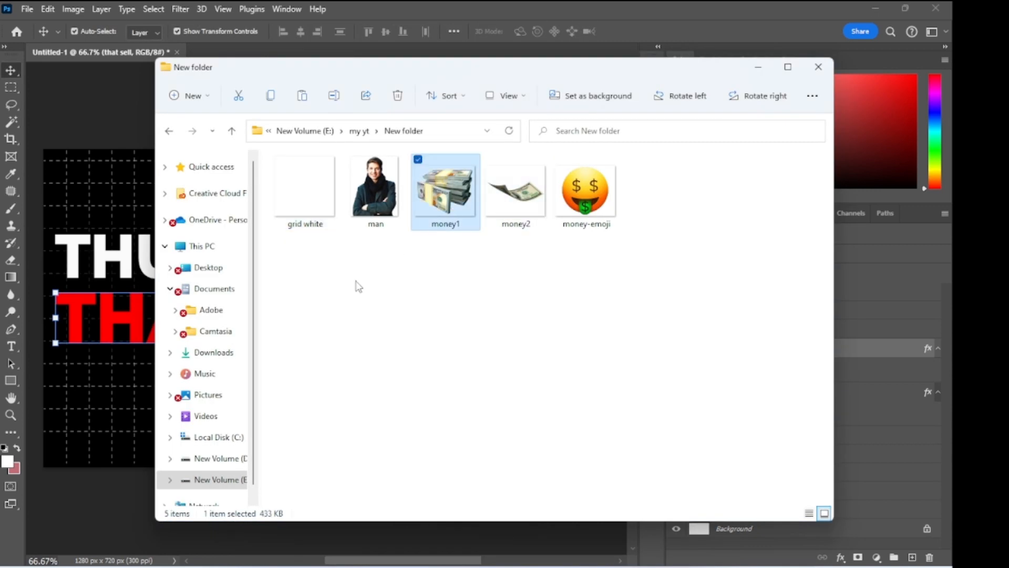
drag(358, 286, 126, 418)
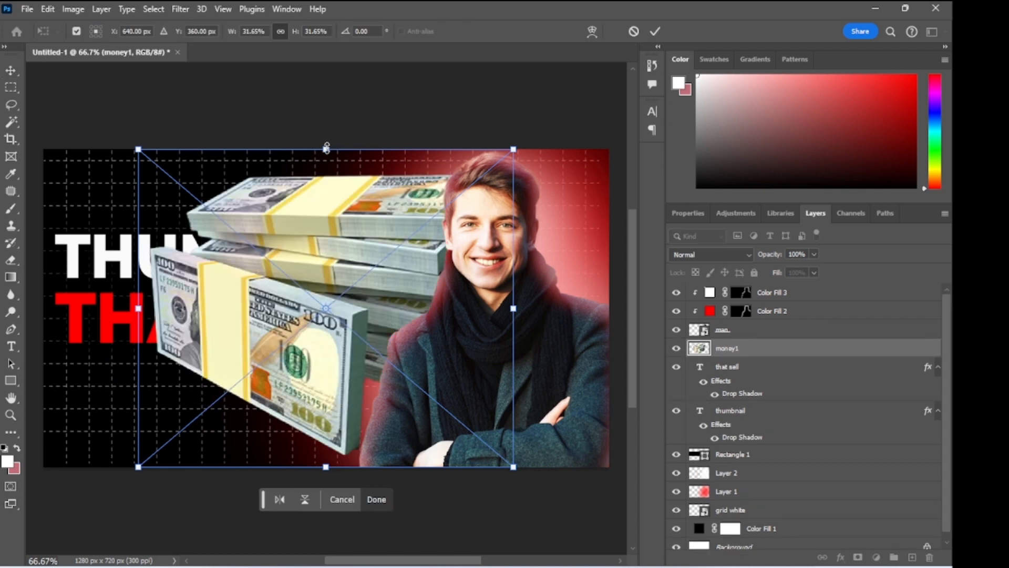
drag(327, 148, 325, 194)
drag(829, 349, 794, 292)
Scale the money1 stacks to about 17.9% and position them below the title beside the man, overlapping the canvas's lower edge
drag(370, 328, 366, 387)
drag(315, 309, 320, 337)
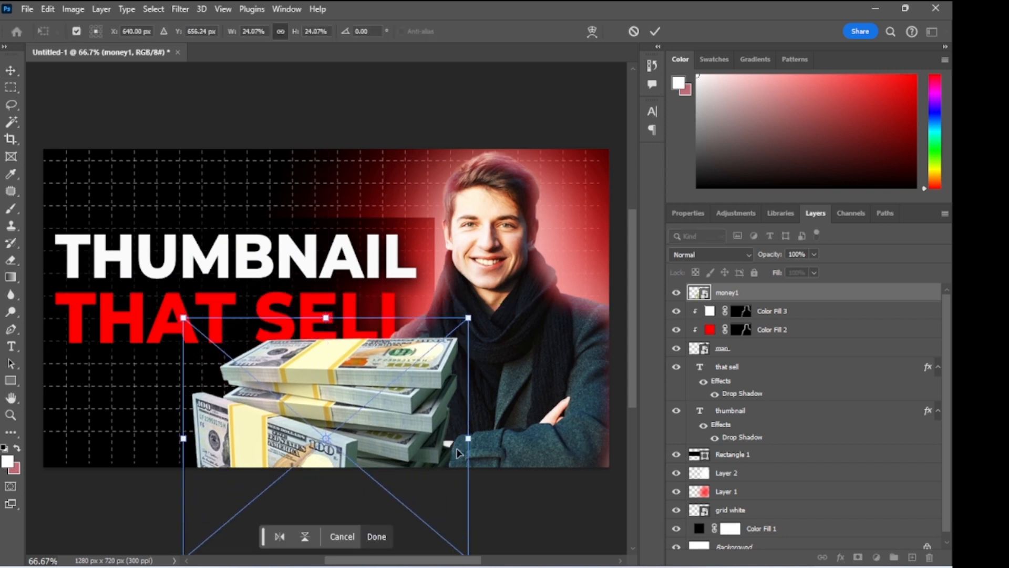
drag(468, 437, 428, 428)
mouse_move(378, 459)
mouse_down()
mouse_move(381, 439)
mouse_move(372, 451)
mouse_up()
mouse_move(438, 429)
mouse_down()
mouse_move(393, 440)
mouse_move(428, 430)
mouse_up()
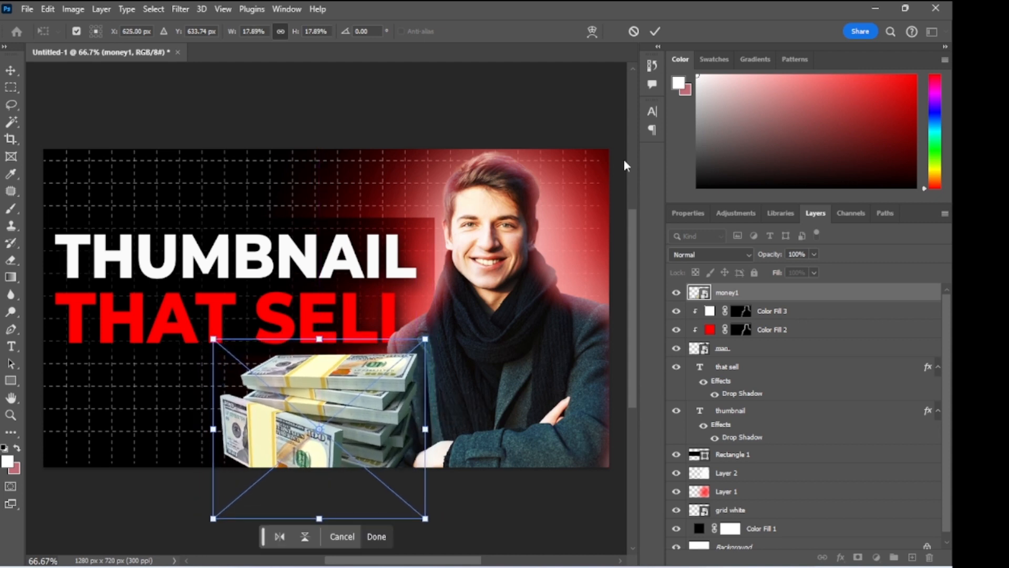
click(654, 33)
click(430, 66)
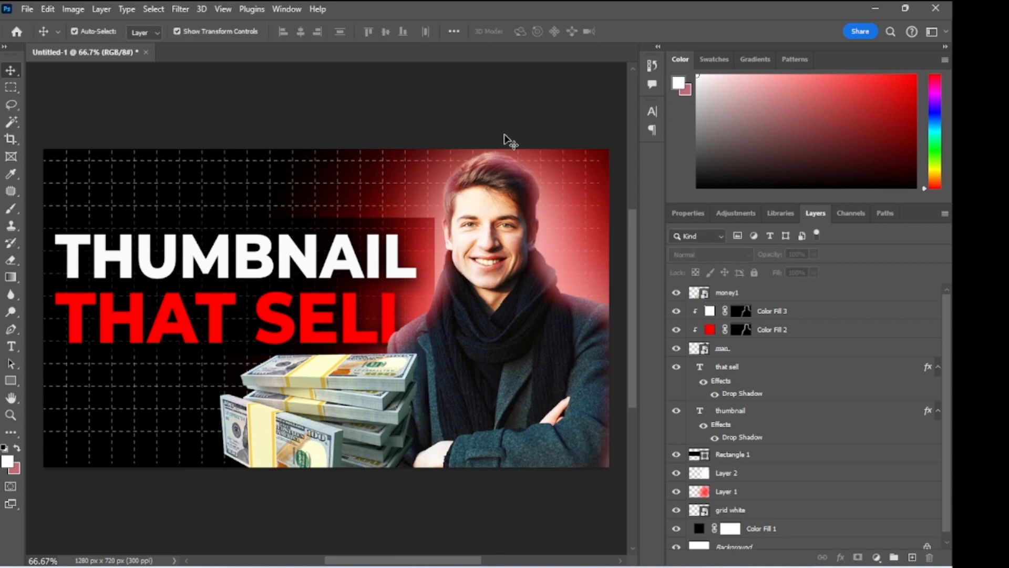
Place the money2 image from the New folder window and scale it to about 15.3% in front of the man's crossed arms
click(549, 567)
click(486, 518)
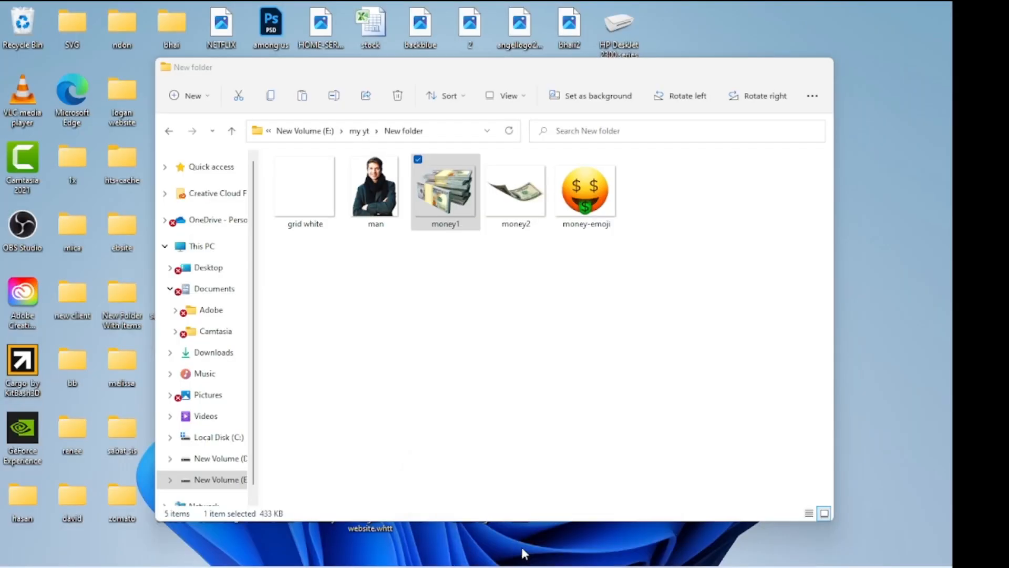
drag(515, 190, 143, 374)
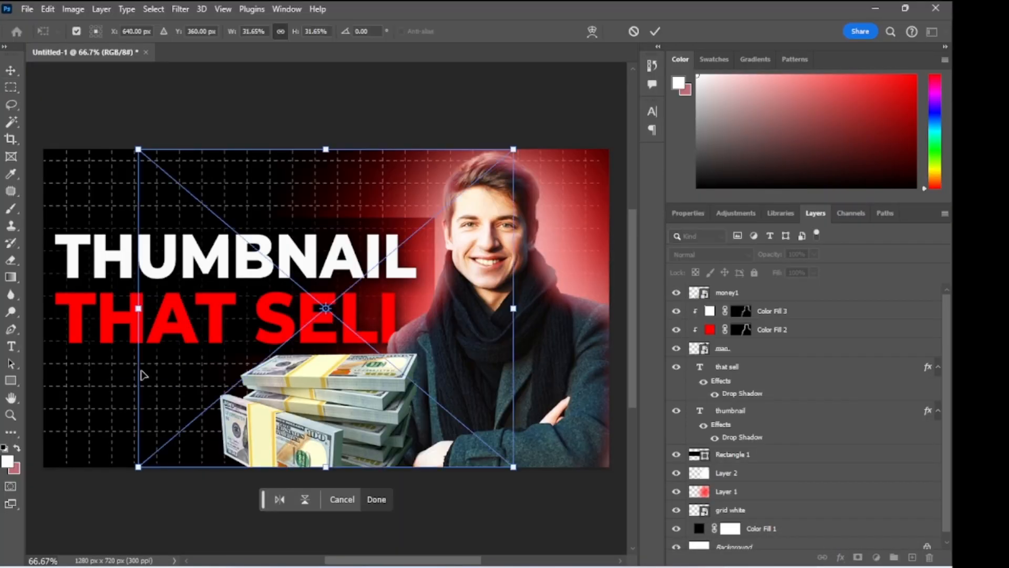
drag(512, 308, 292, 337)
drag(238, 320, 599, 404)
drag(543, 420, 543, 429)
drag(435, 413, 418, 413)
drag(598, 413, 600, 414)
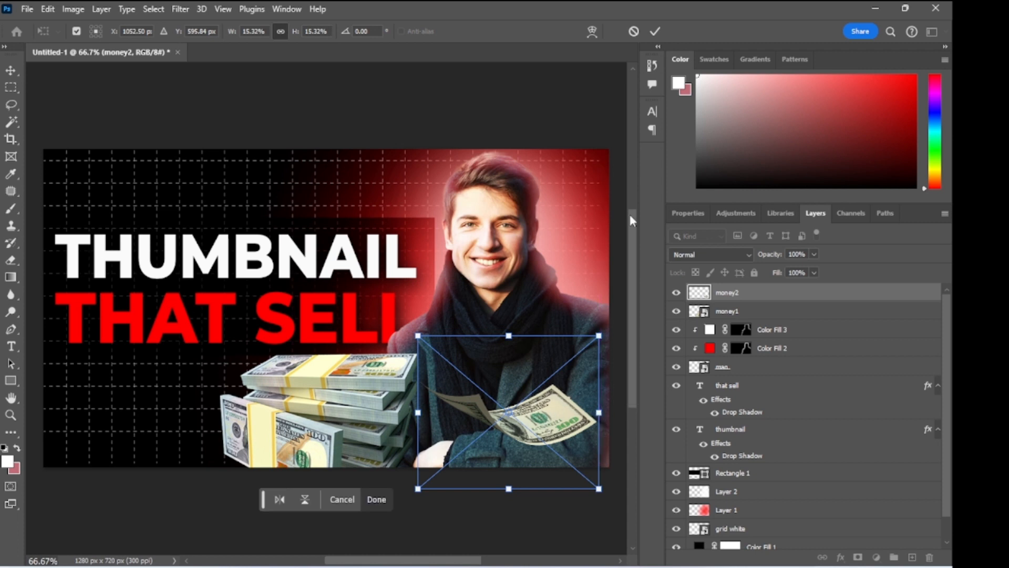
click(655, 31)
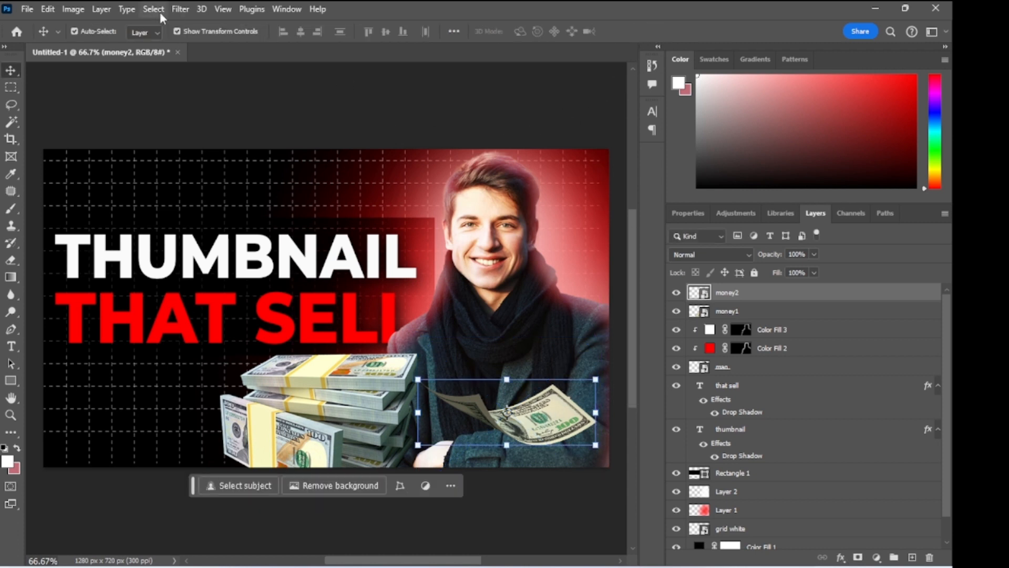
Apply a Motion Blur to the money2 bill with an angle of 9° and a distance of 9 pixels
click(180, 9)
mouse_move(315, 181)
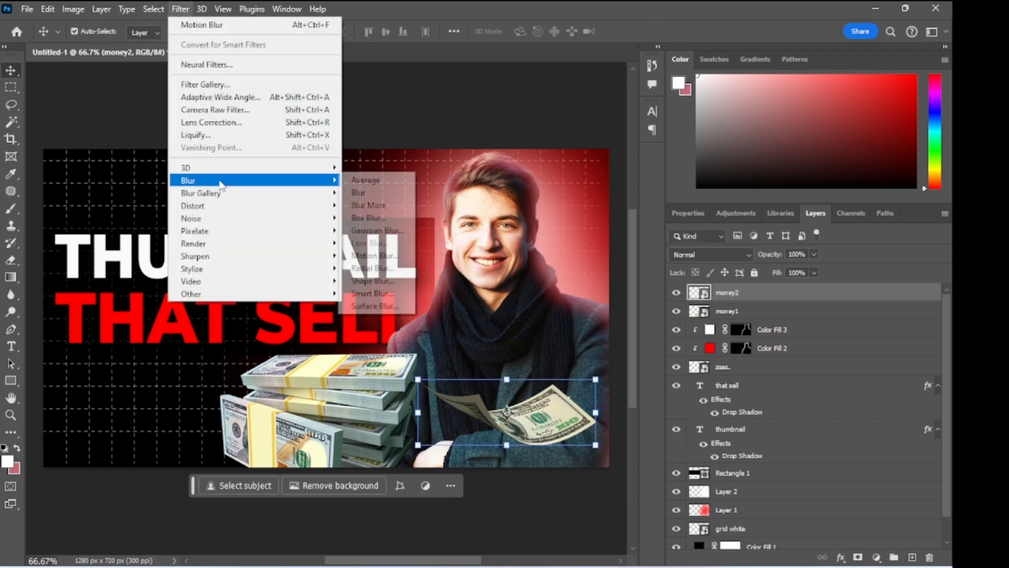
click(371, 255)
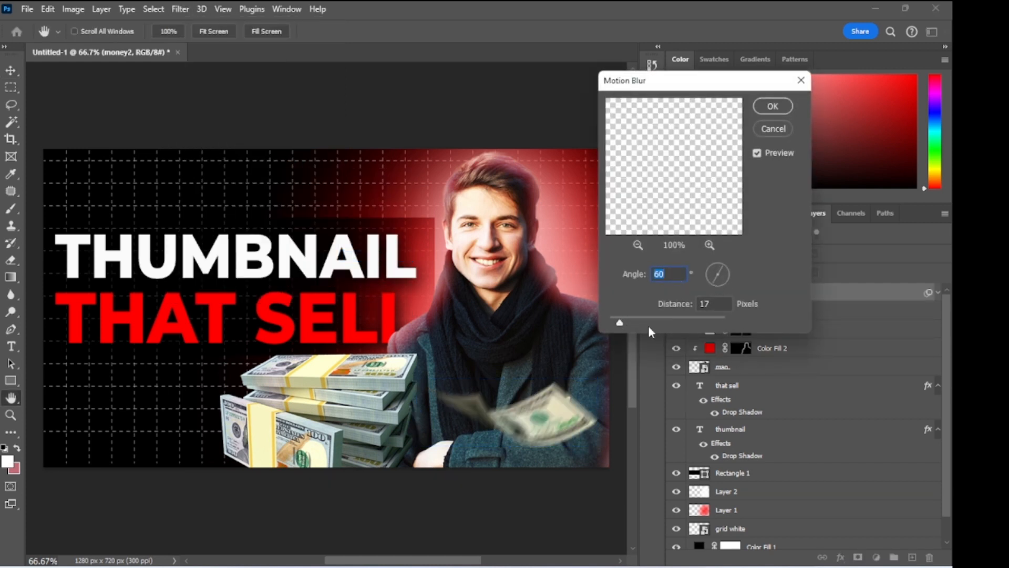
click(725, 266)
click(726, 272)
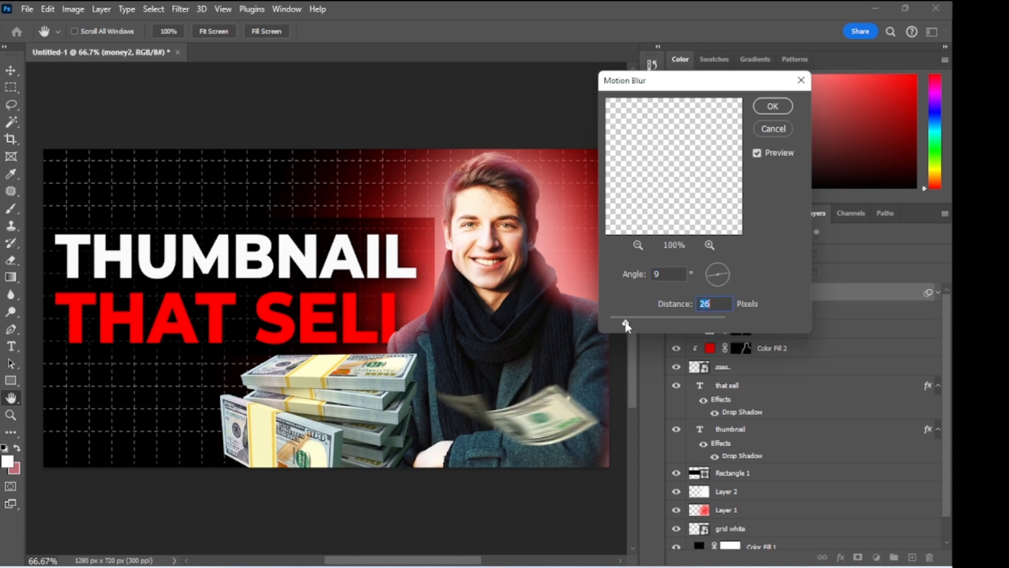
drag(626, 324, 619, 326)
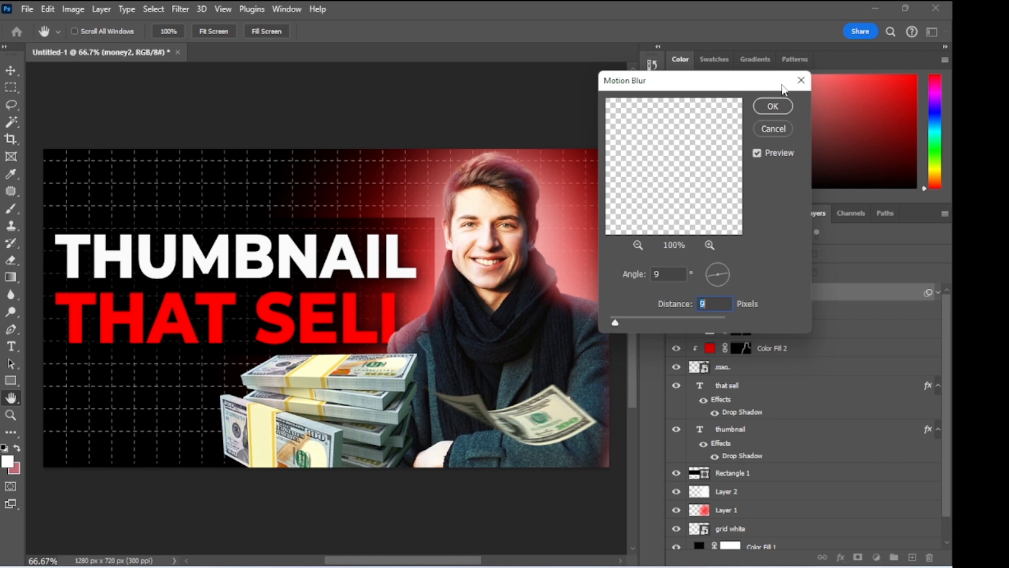
click(774, 107)
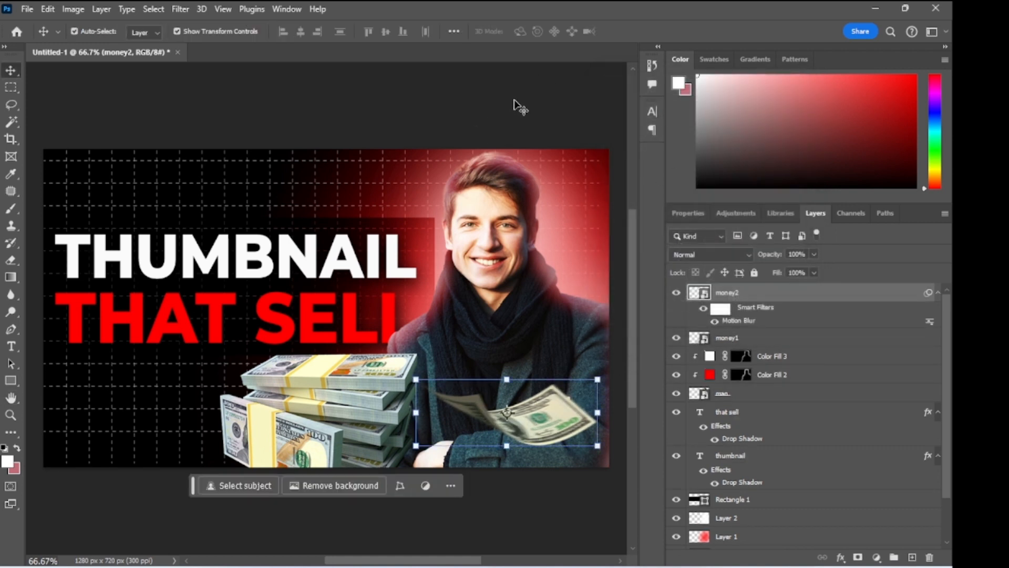
Duplicate the blurred money2 bill above the THUMBNAIL text at the canvas's upper edge and flip the copy horizontally
drag(548, 415, 254, 179)
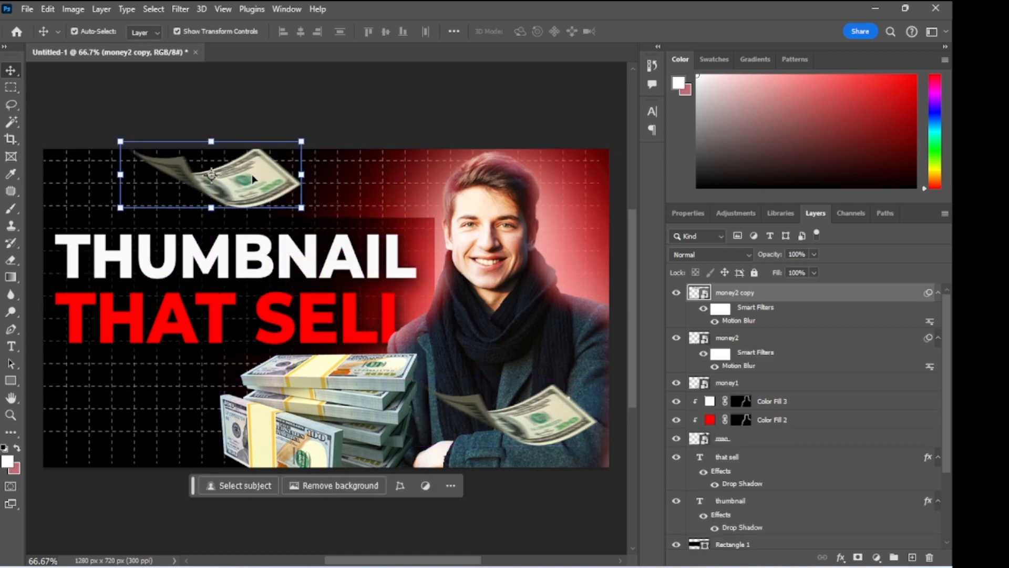
key(ctrl+t)
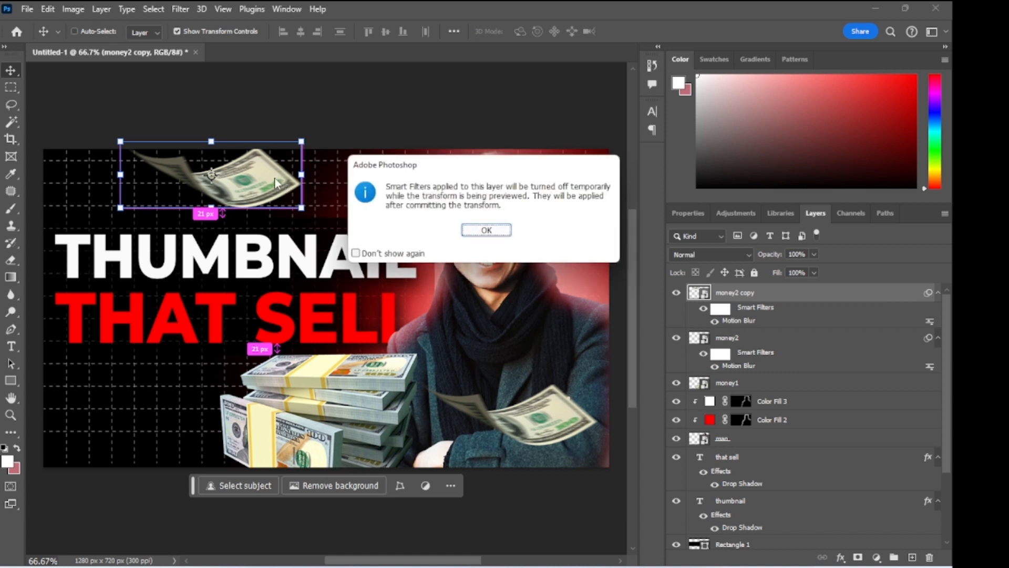
click(492, 230)
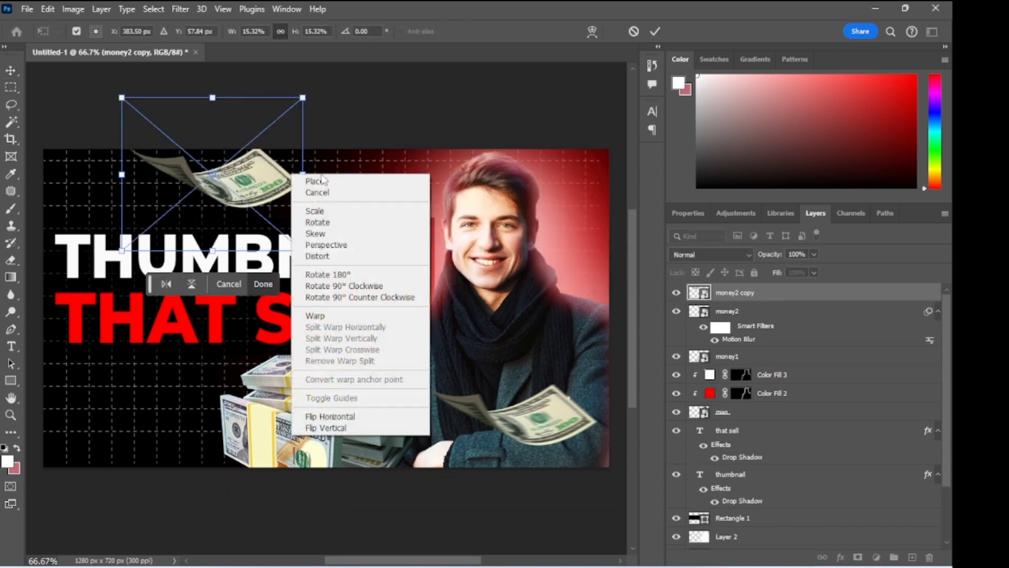
right_click(292, 174)
click(338, 416)
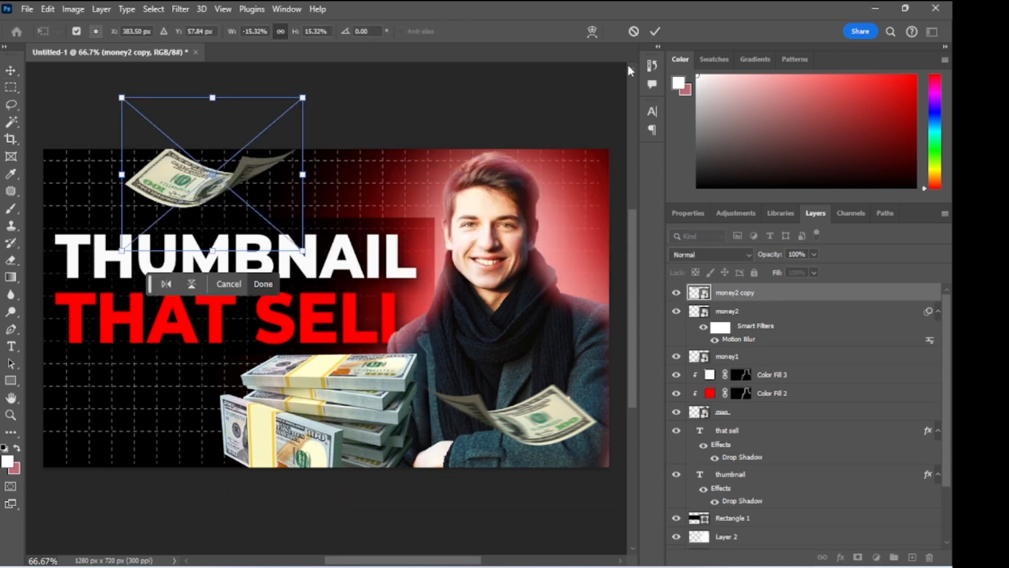
click(652, 33)
Rotate the flipped money2 copy about 16° clockwise and scale it to about 16.4% above the title
key(ctrl+t)
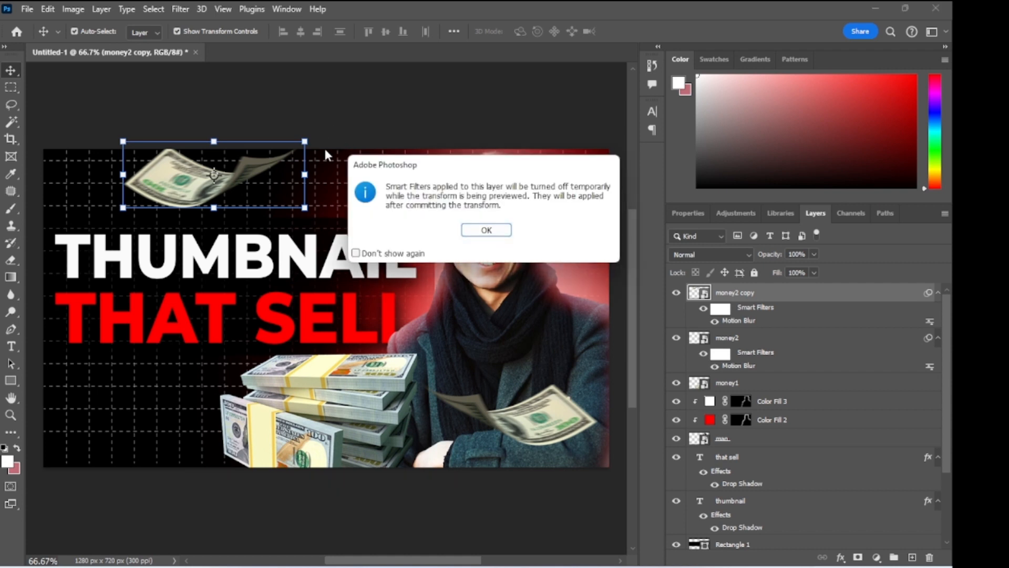
click(484, 228)
drag(327, 124, 330, 161)
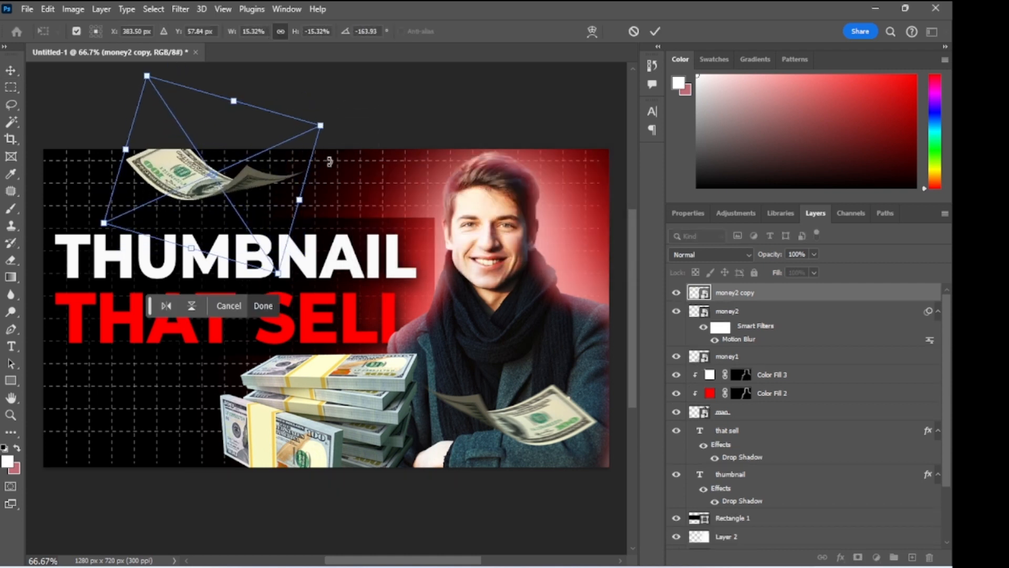
drag(301, 201, 311, 209)
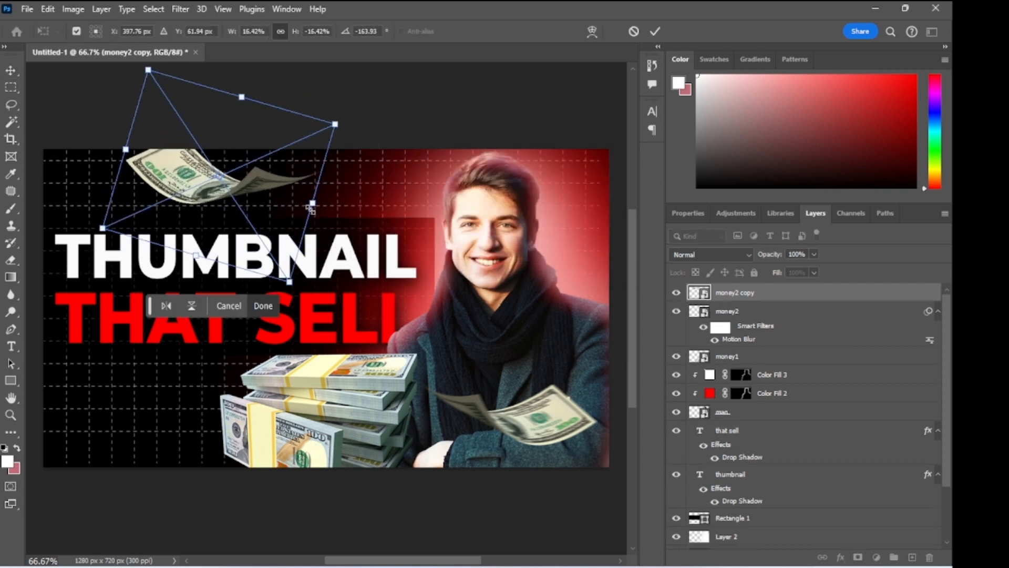
click(652, 33)
Set the money2 copy's Motion Blur to an angle of 20° and a distance of 19 pixels
click(179, 9)
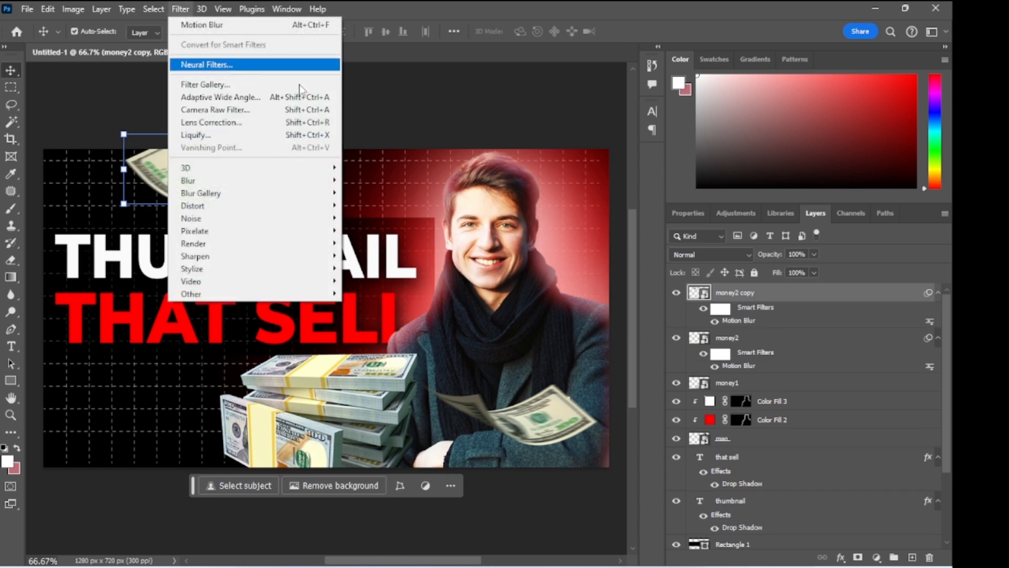
double_click(746, 320)
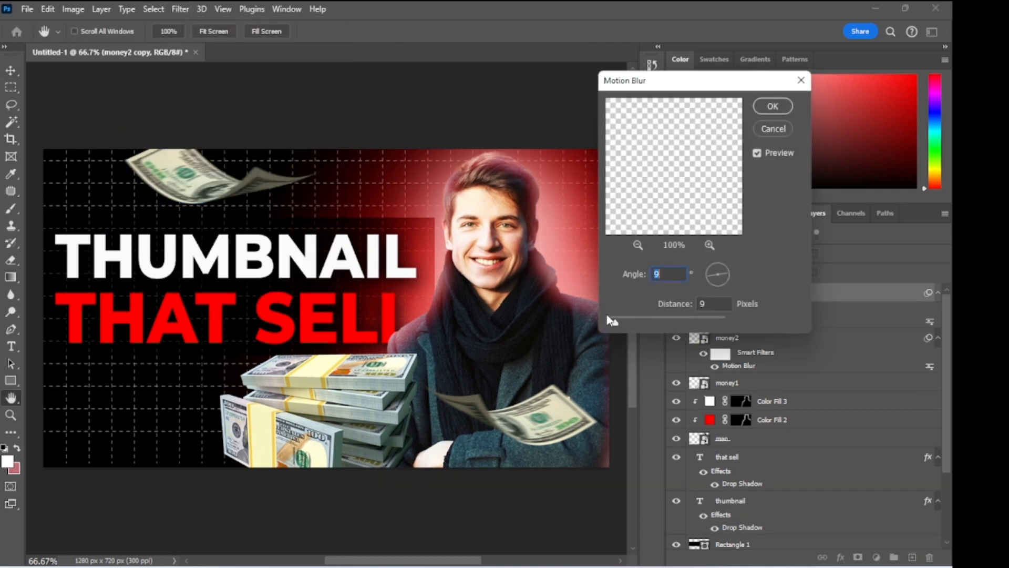
click(727, 270)
drag(615, 322, 622, 323)
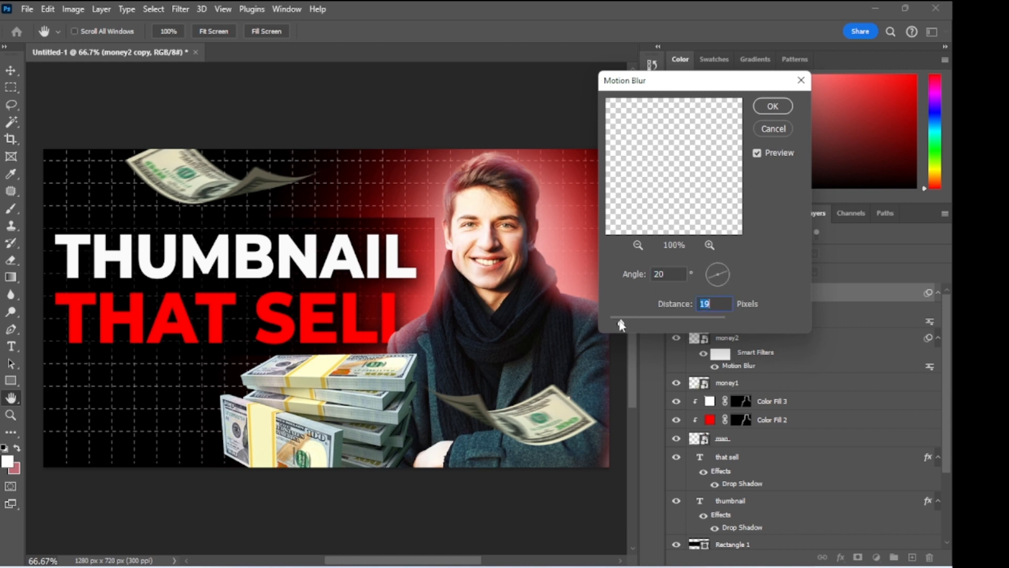
click(772, 107)
click(581, 103)
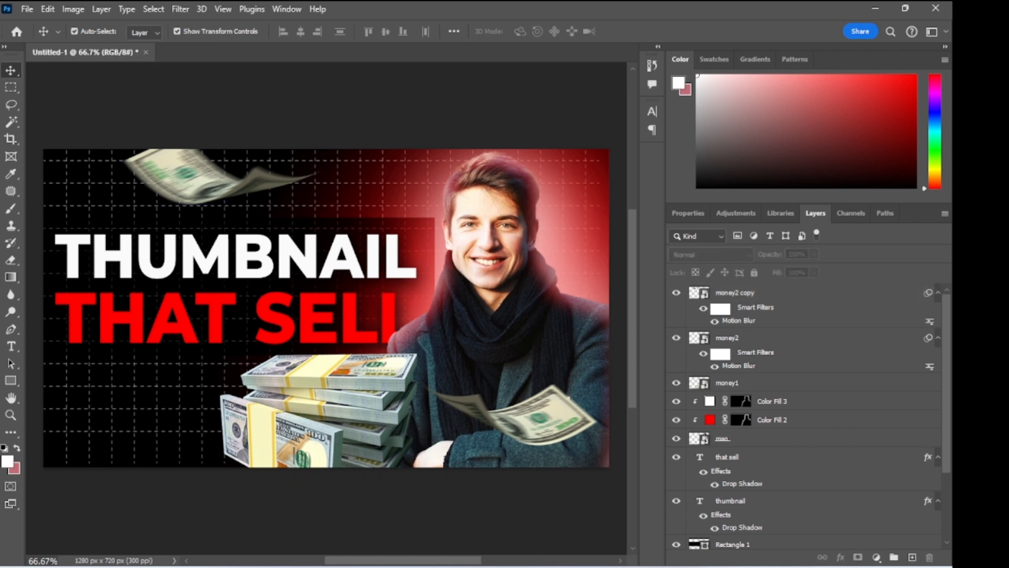
Place the money-emoji image, scale it to about 11.1%, tilt it about -10.3° and position it below the title beside the money stacks
click(525, 525)
drag(585, 192, 101, 422)
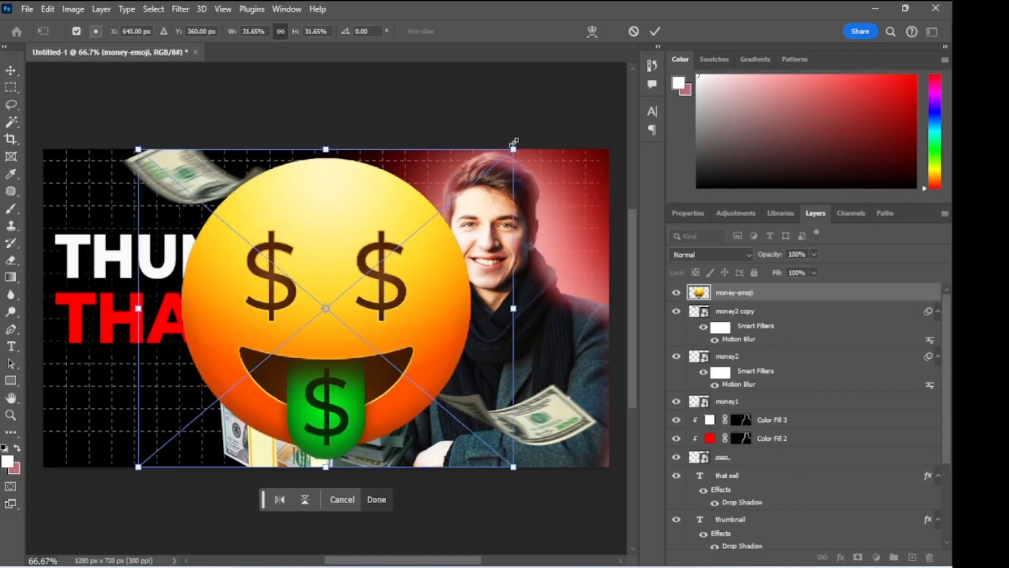
drag(514, 141, 283, 275)
drag(226, 405, 164, 435)
drag(215, 347, 201, 361)
mouse_move(227, 446)
mouse_down()
mouse_move(246, 431)
mouse_move(212, 458)
mouse_up()
click(653, 32)
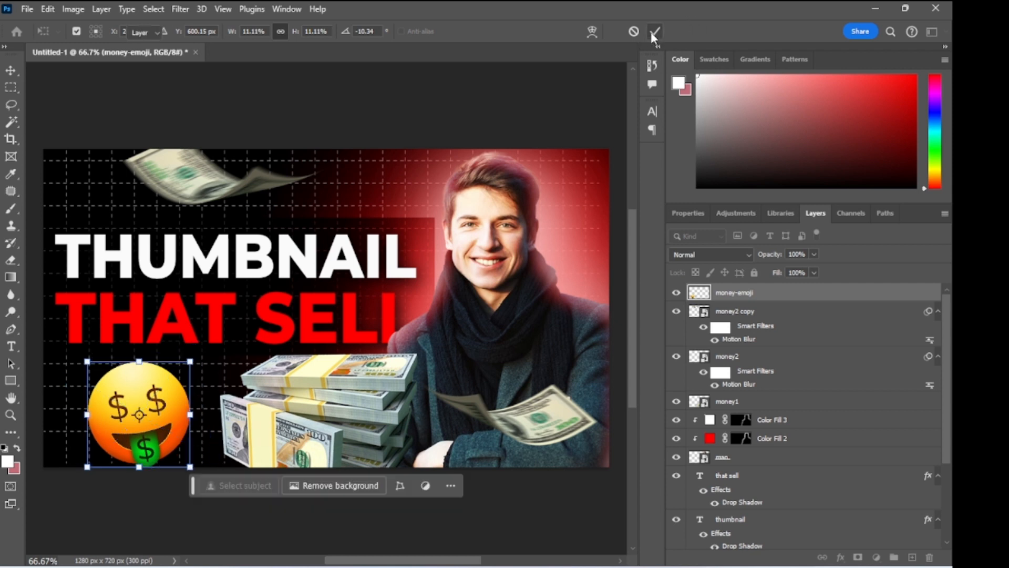
Add a red Outer Glow to the money-emoji layer with about 41% opacity, 7% spread and 183 px size
double_click(935, 299)
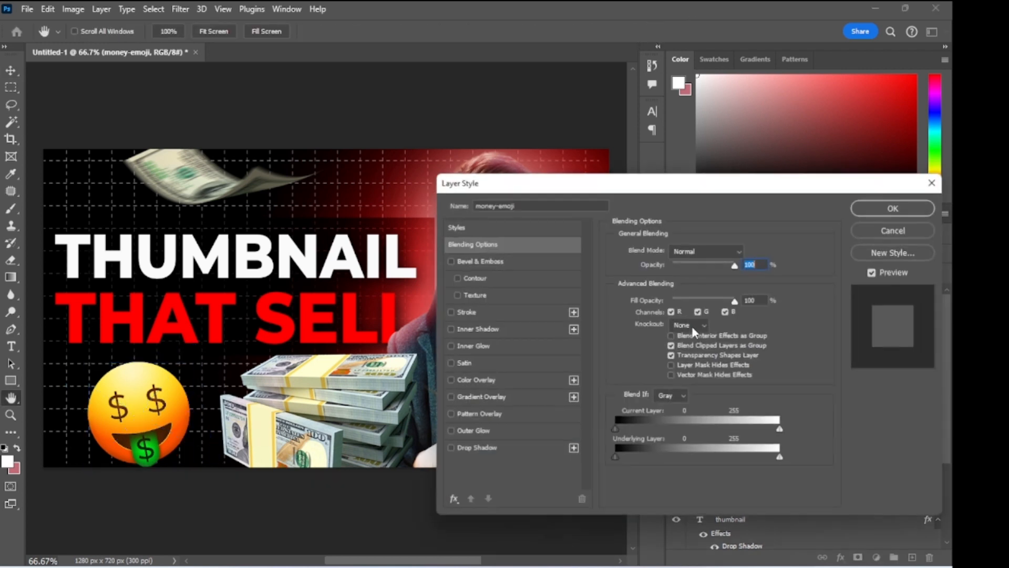
click(472, 432)
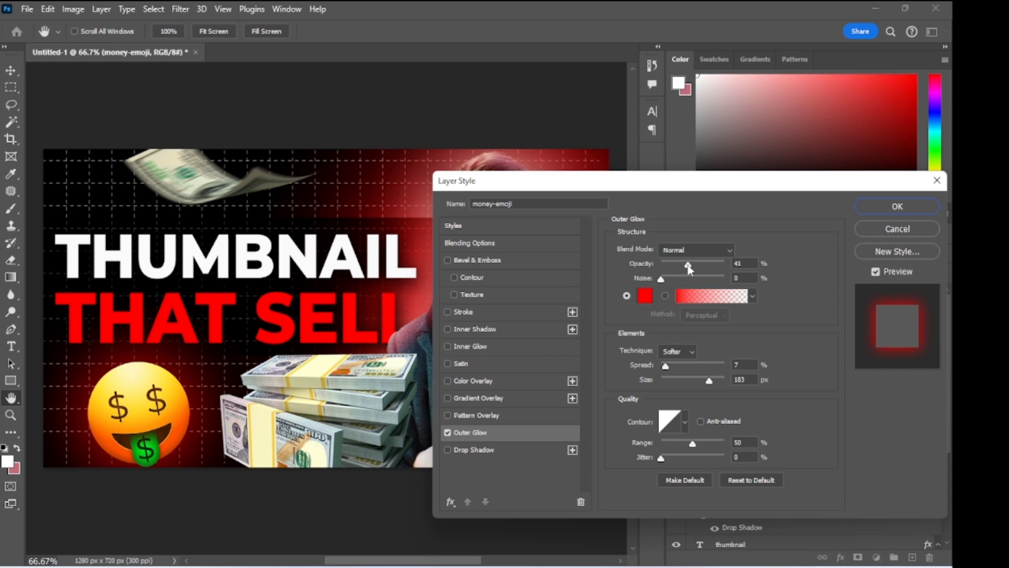
drag(690, 264, 691, 265)
click(904, 207)
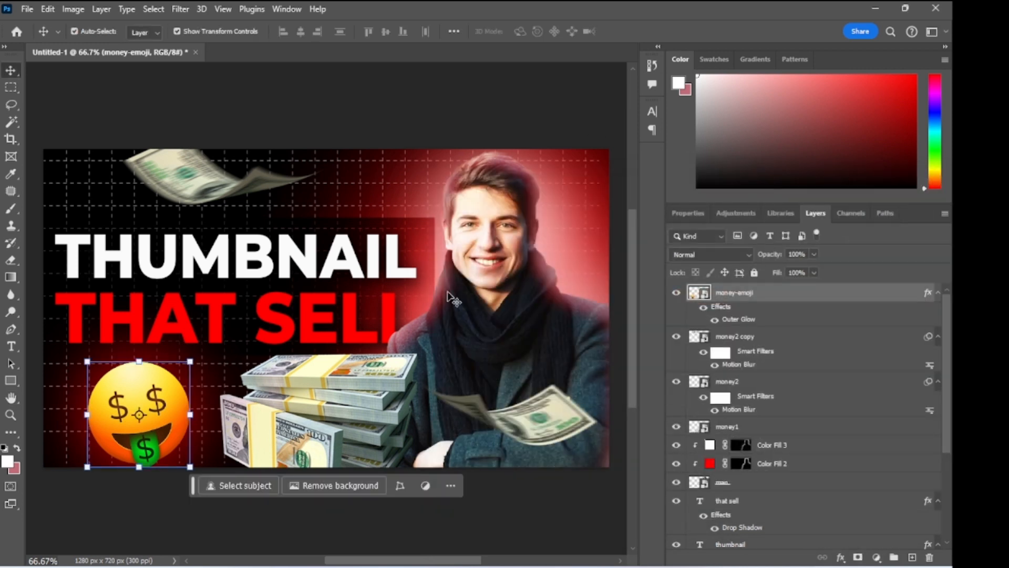
Add a black Drop Shadow to the money1 layer with 89% opacity, 5 px distance, 9% spread and 106 px size
click(936, 423)
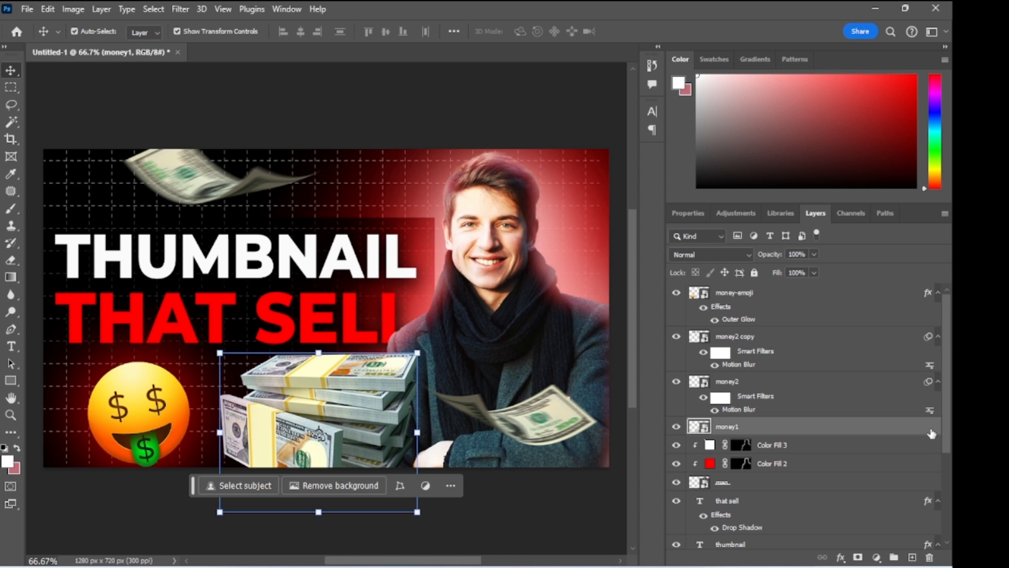
double_click(932, 429)
click(510, 451)
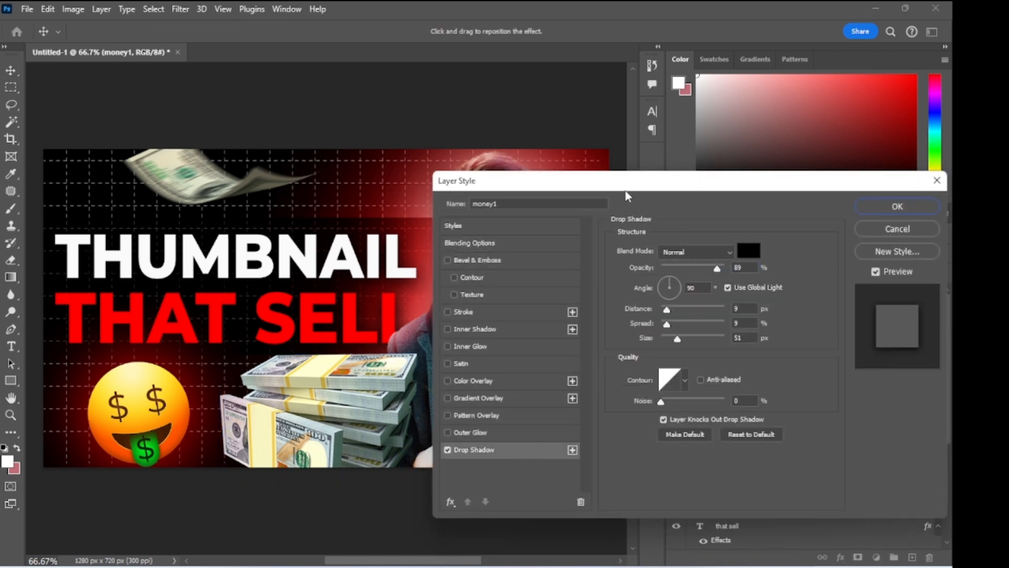
drag(626, 191, 723, 193)
drag(762, 312, 791, 347)
click(783, 344)
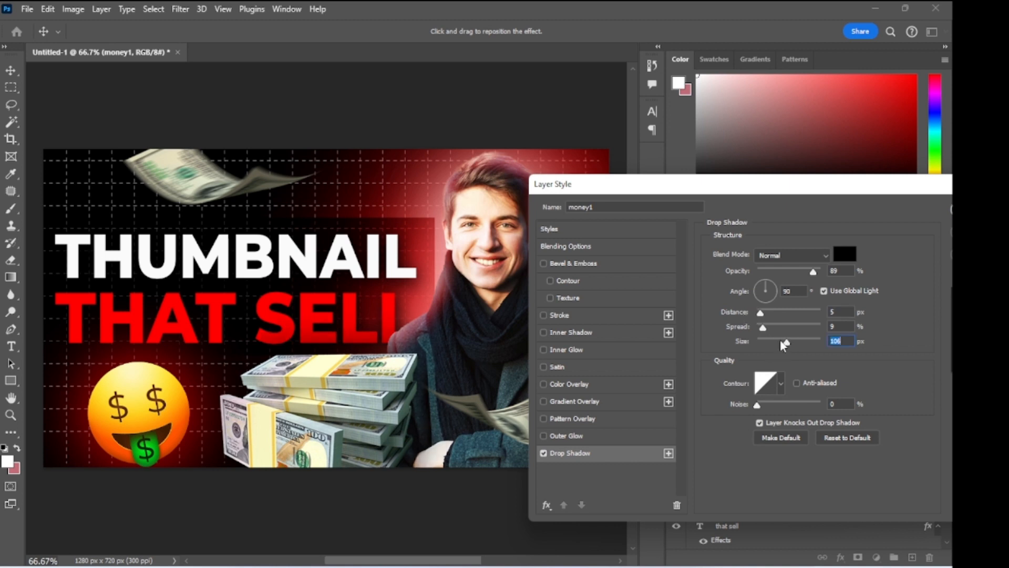
drag(788, 188, 636, 199)
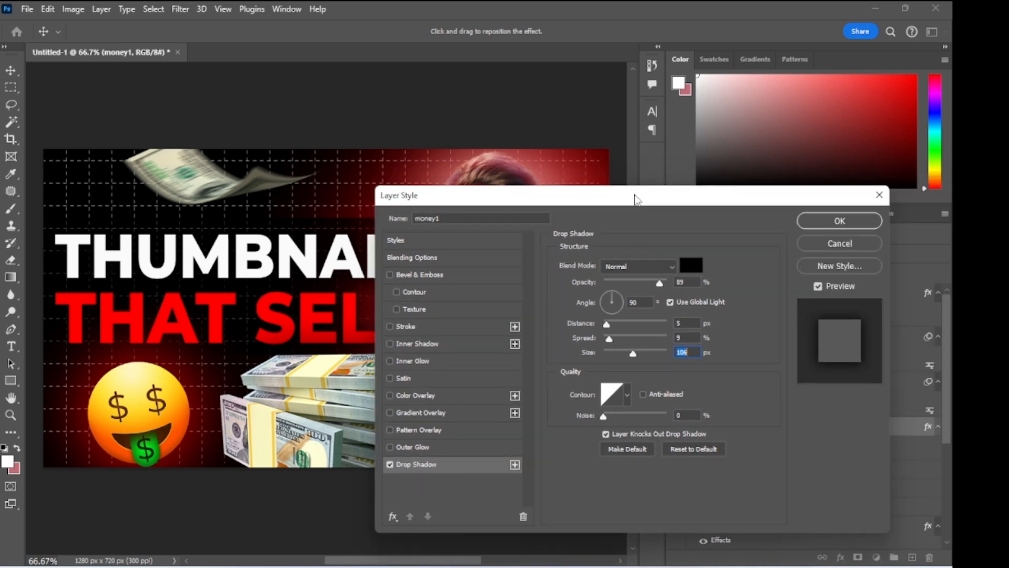
click(835, 221)
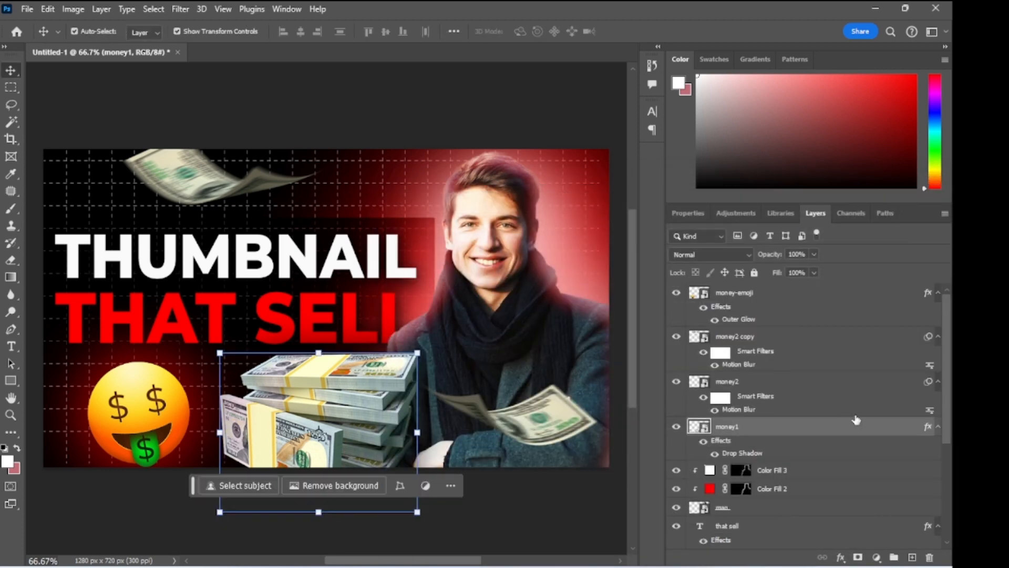
Scale the thumbnail and that sell text layers together to about 95.6% and shift them slightly upward, clear of the man
scroll(788, 415, down, 5)
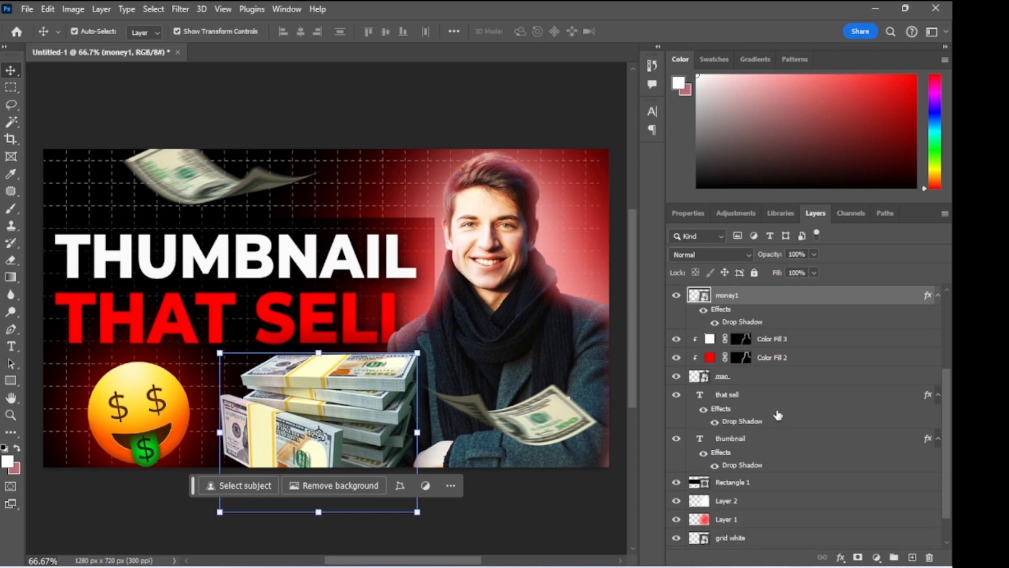
click(778, 397)
shift+click(779, 447)
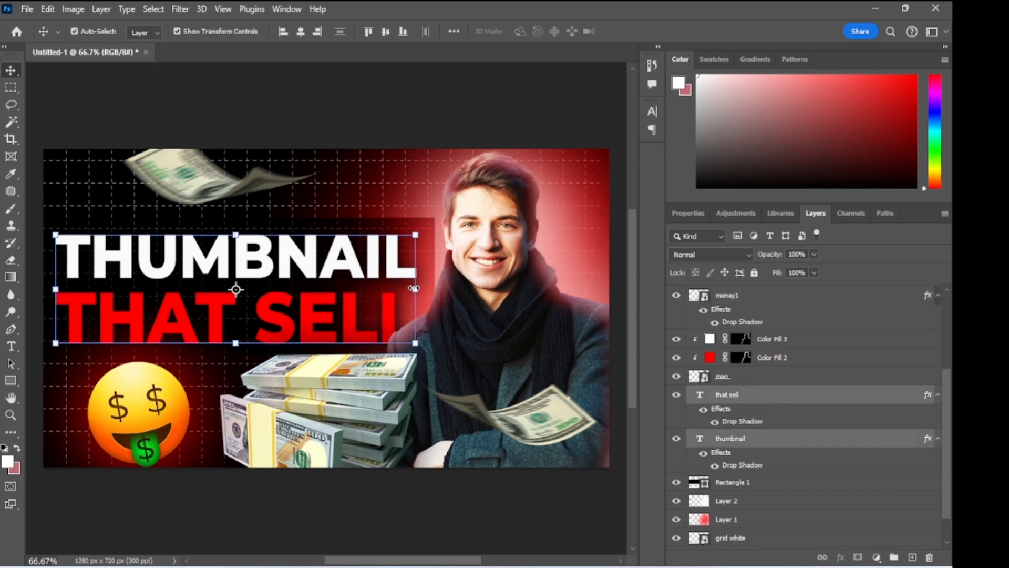
drag(415, 288, 405, 289)
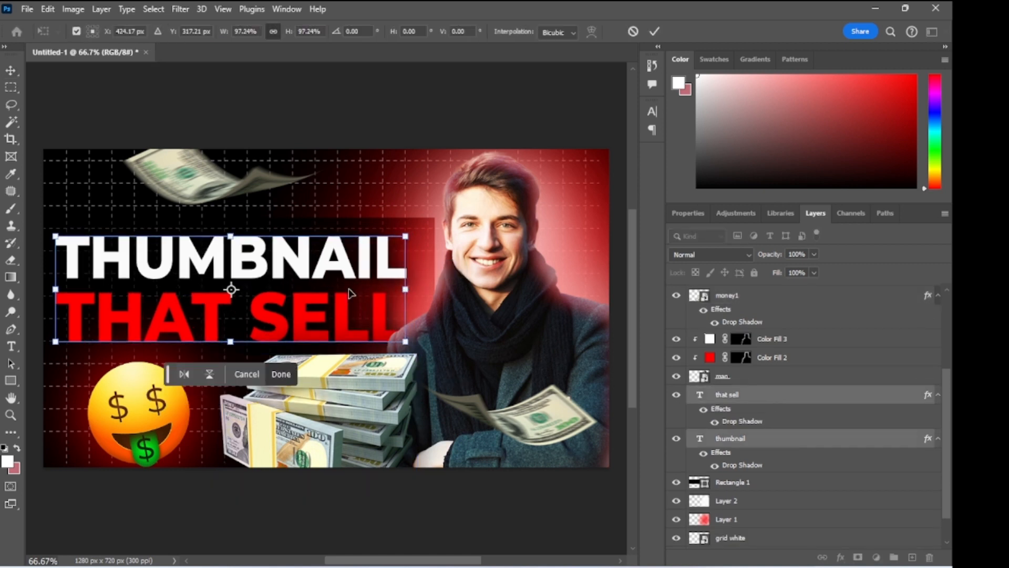
drag(342, 293, 344, 291)
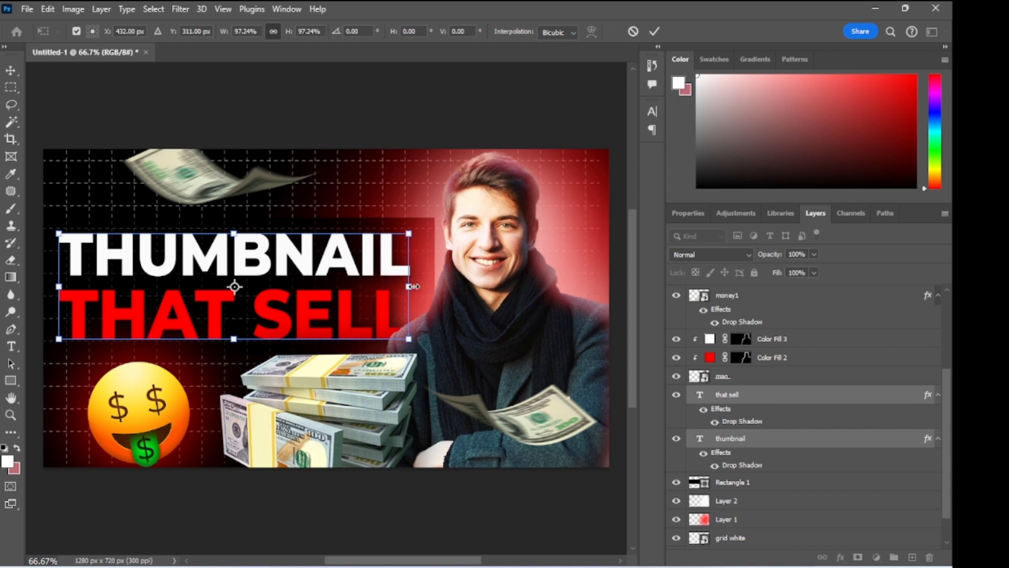
drag(409, 286, 403, 286)
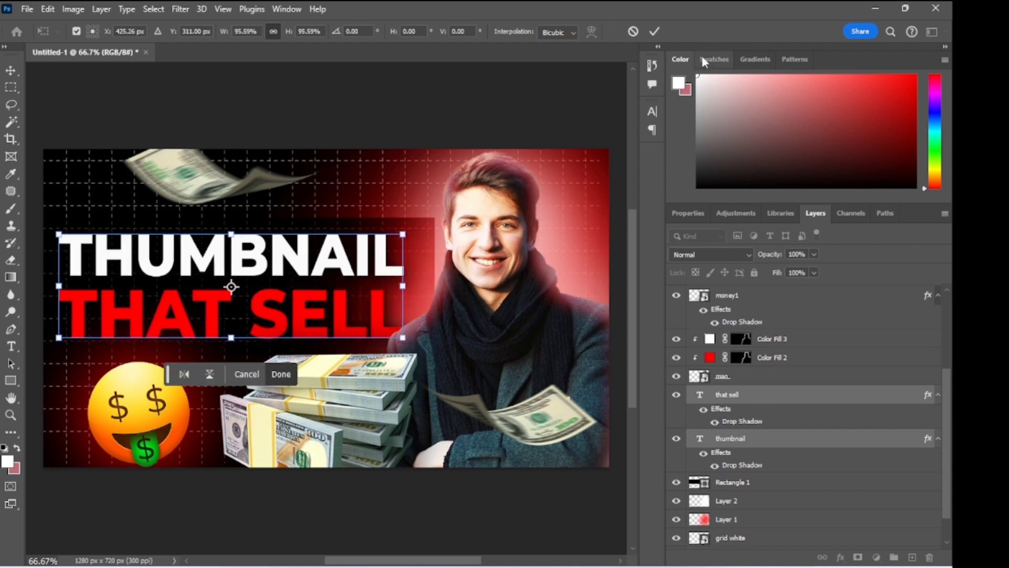
click(654, 32)
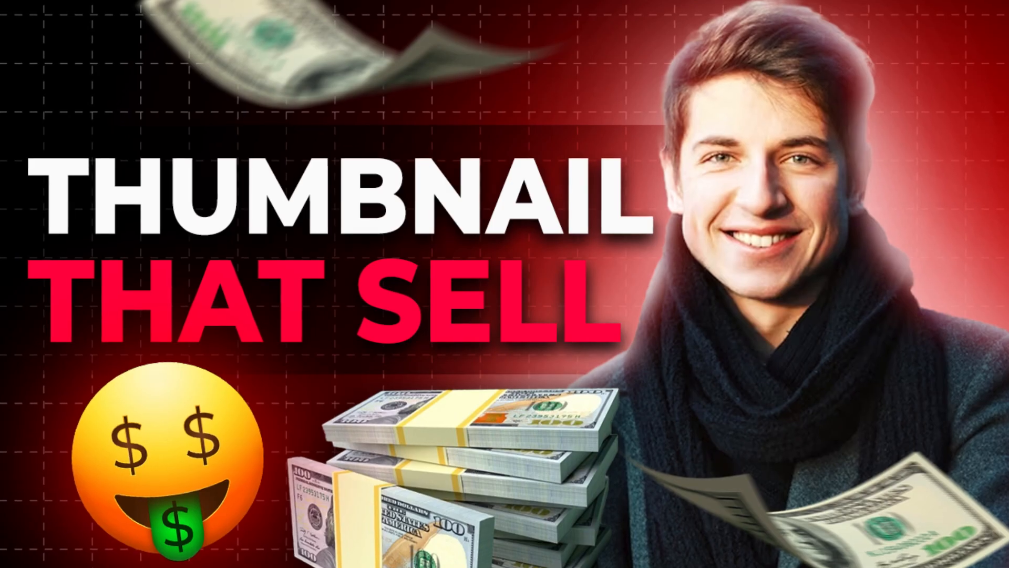